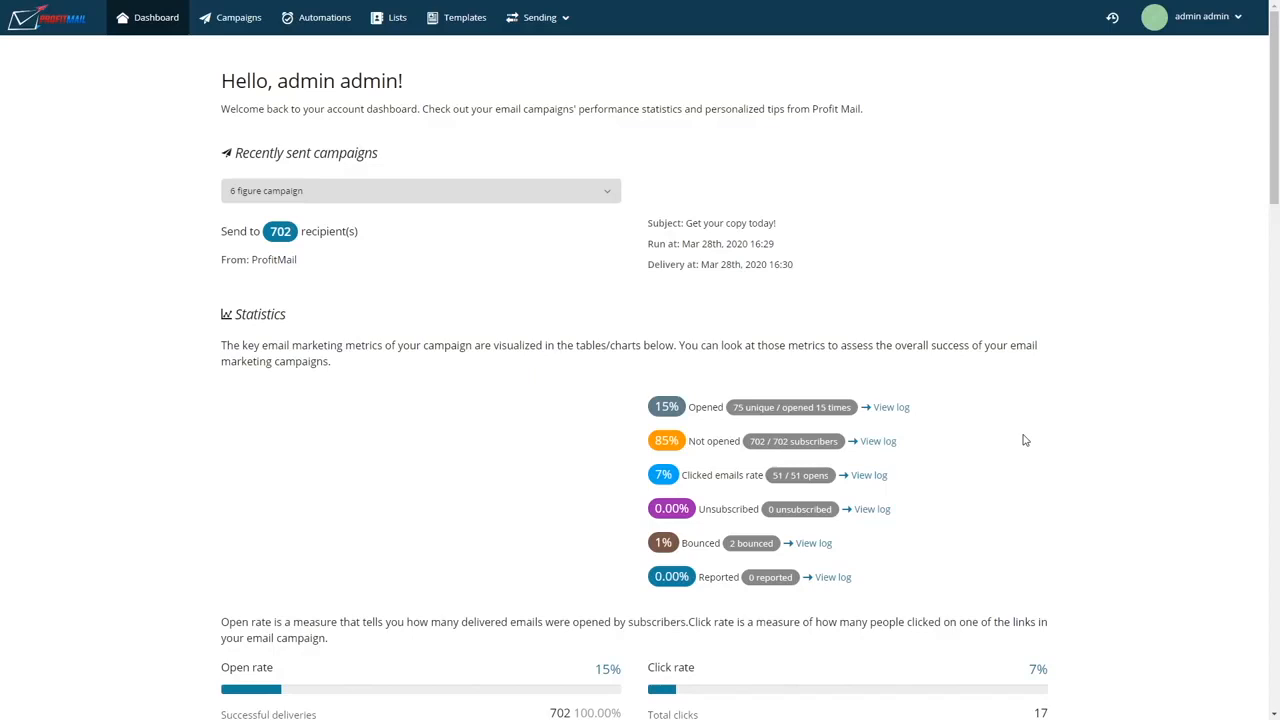
Step: Create a regular campaign and save its recipients with ProfitMail as the default list
scroll(1024, 450, down, 1)
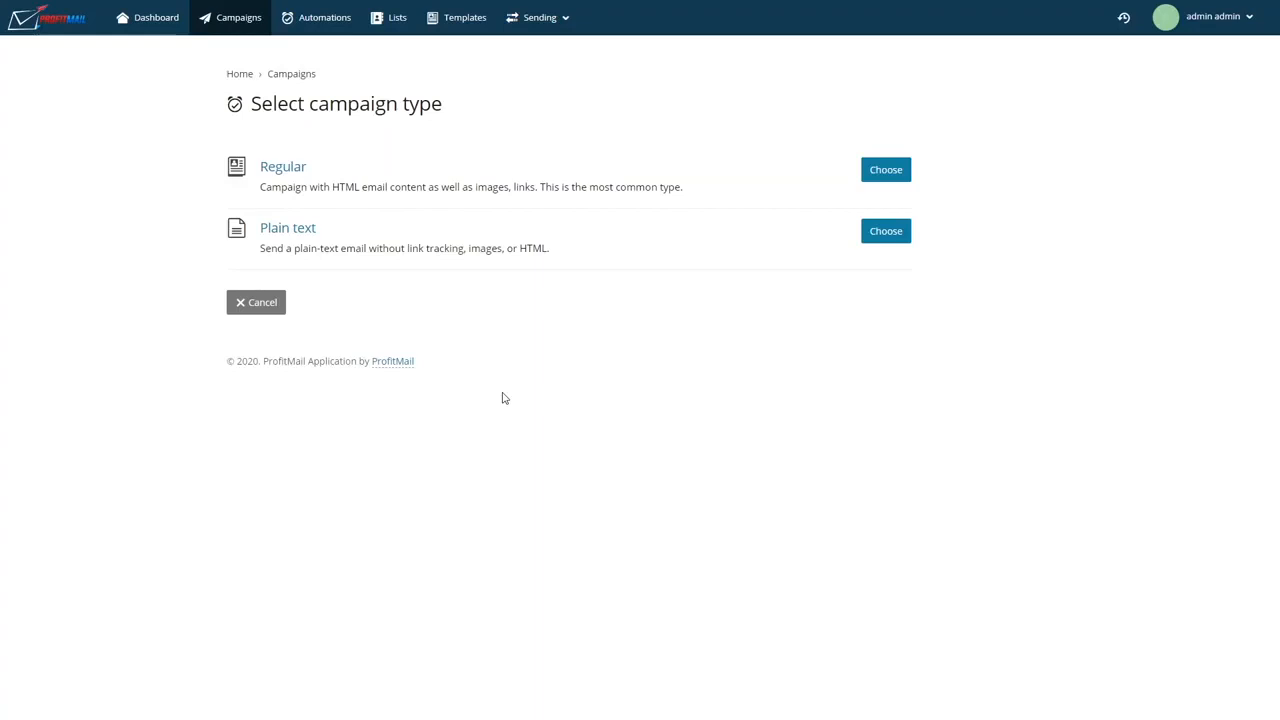
click(870, 180)
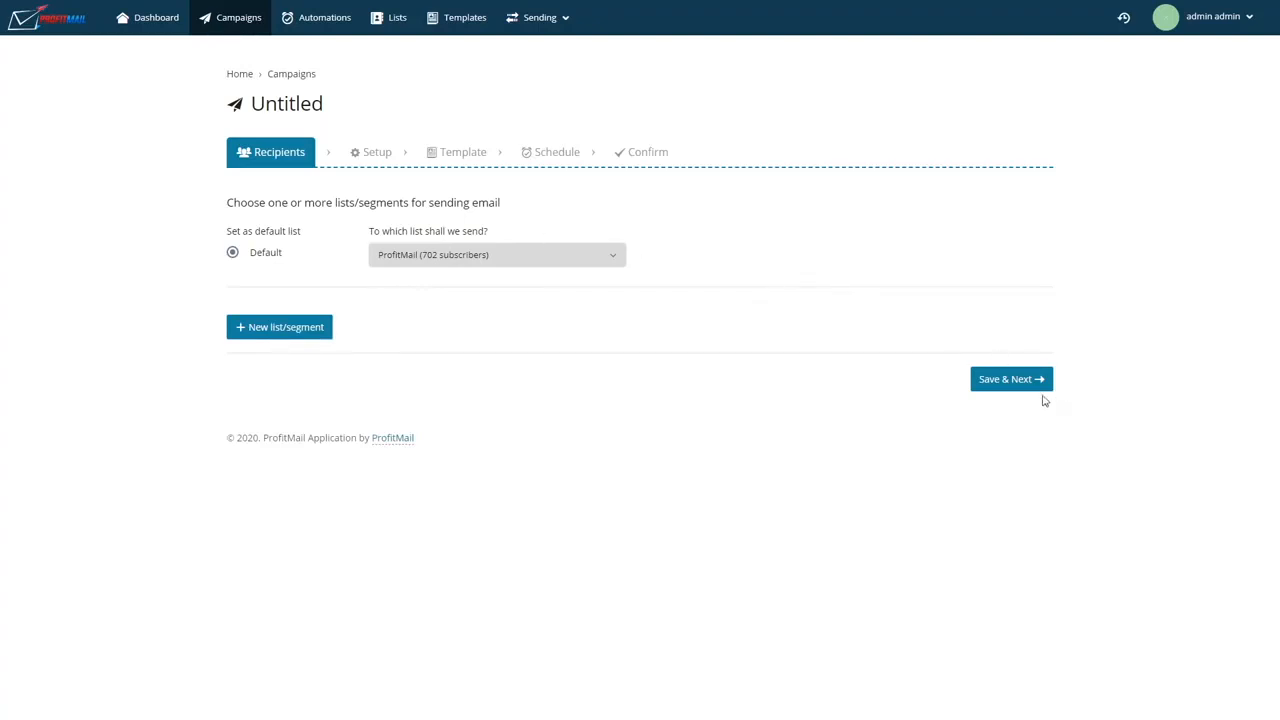
click(1005, 381)
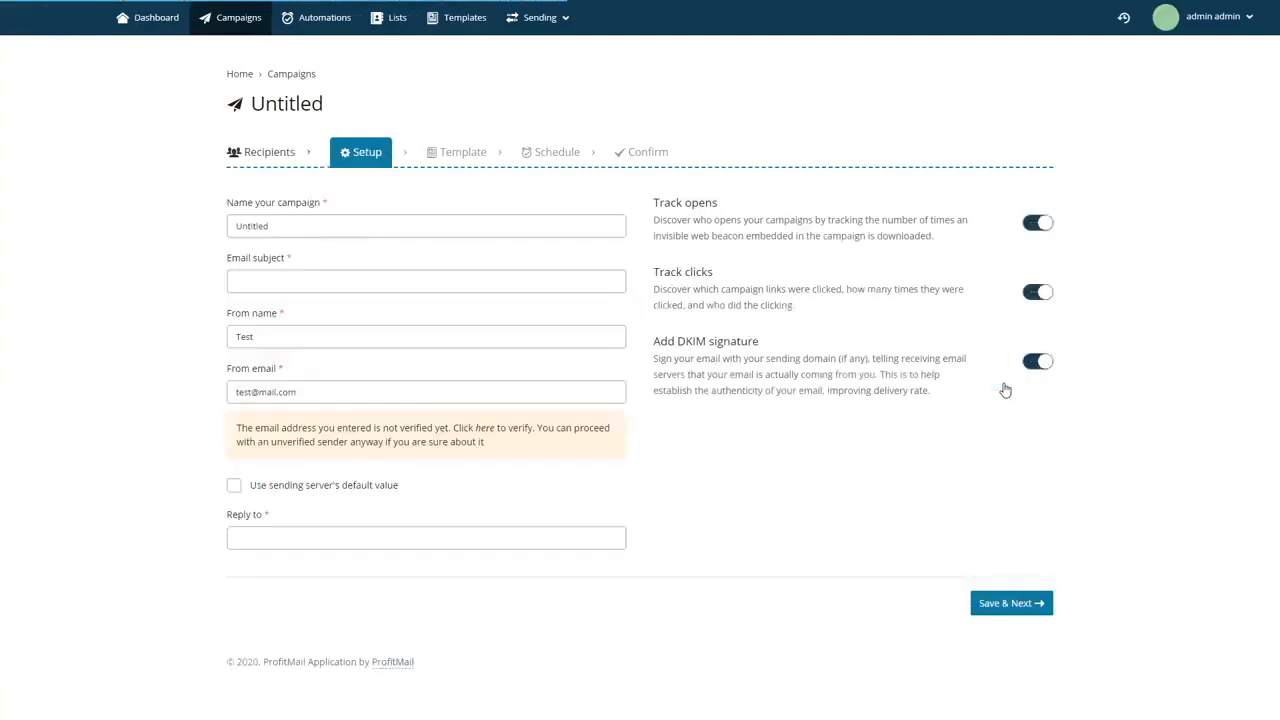
Step: Name the campaign ProfitMail and set its email subject to "ProfitMail launch"
drag(362, 230, 172, 250)
text(ProfitMail)
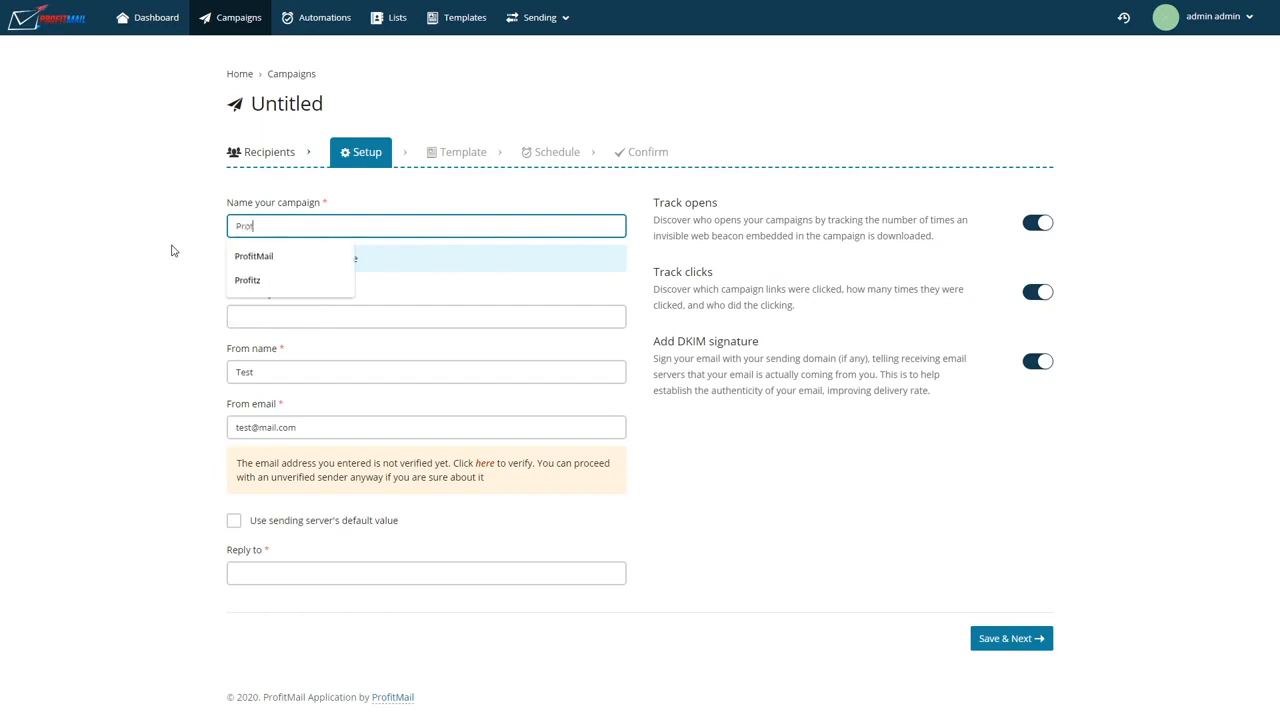
click(257, 312)
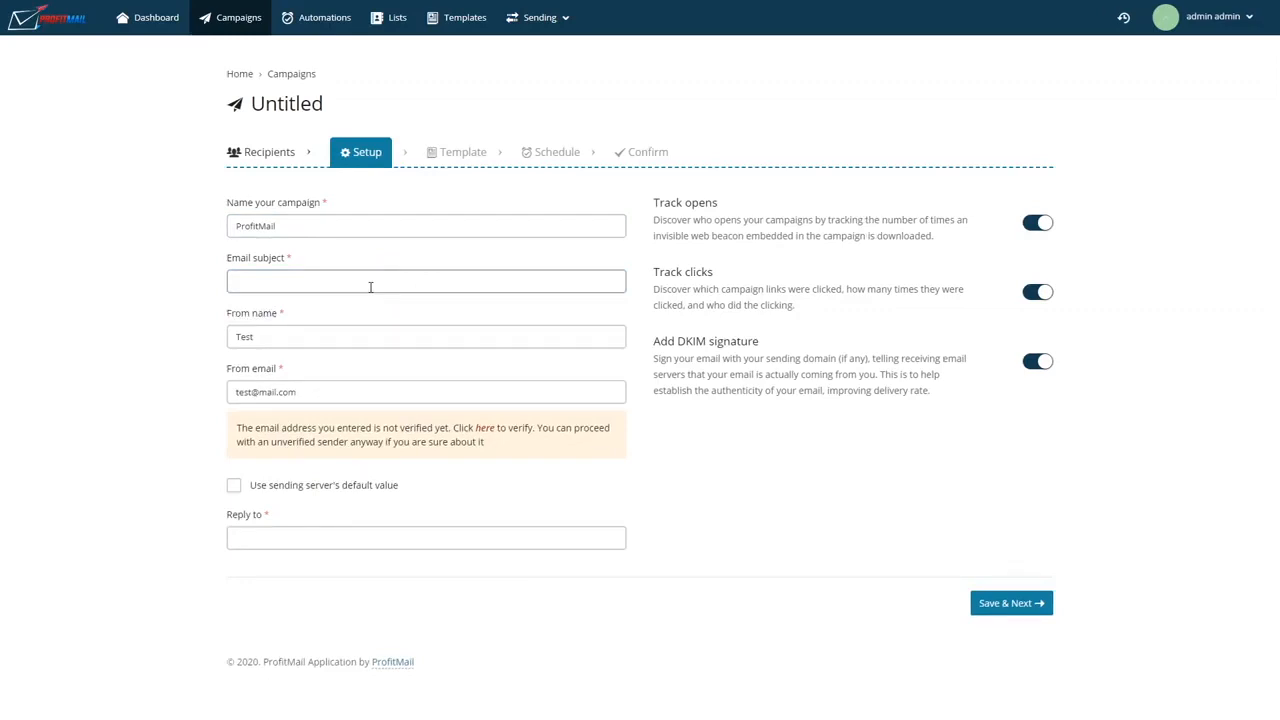
click(370, 287)
text(ProfitMail launch)
key(Tab)
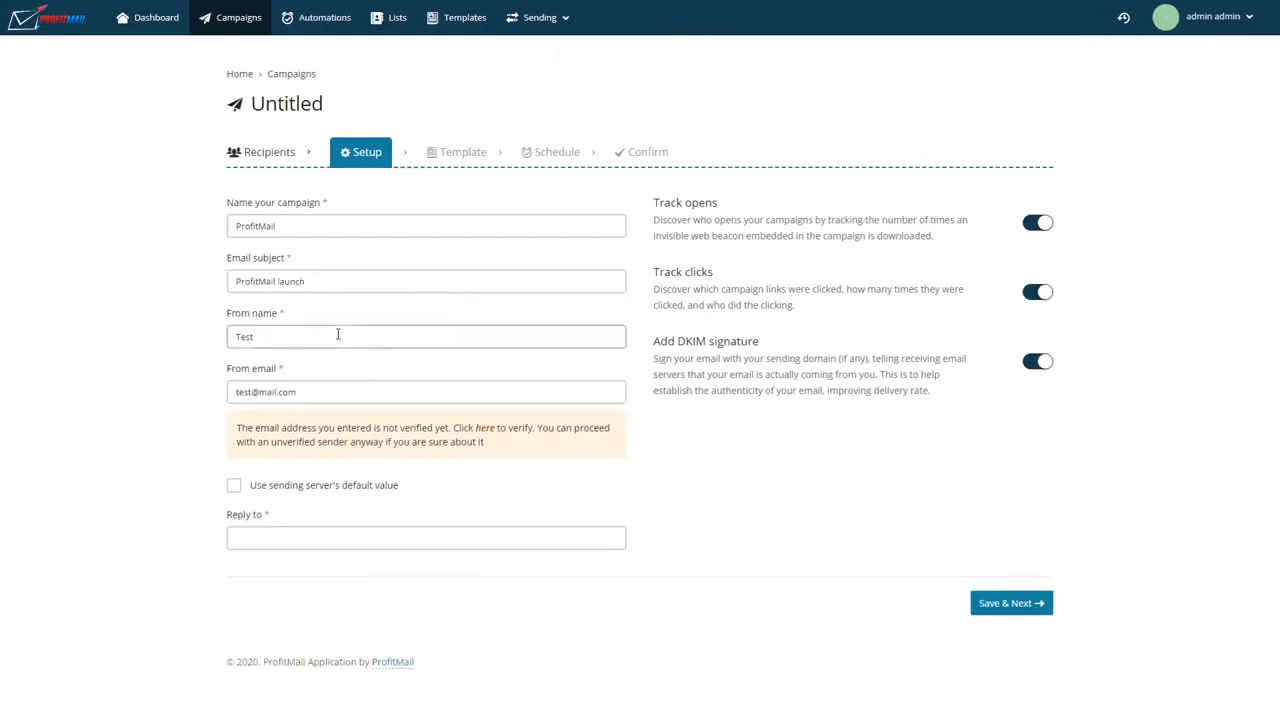
Step: Enter the sender's first name as the from name and enable the sending server's default value
key(Tab)
text(Calin)
click(314, 428)
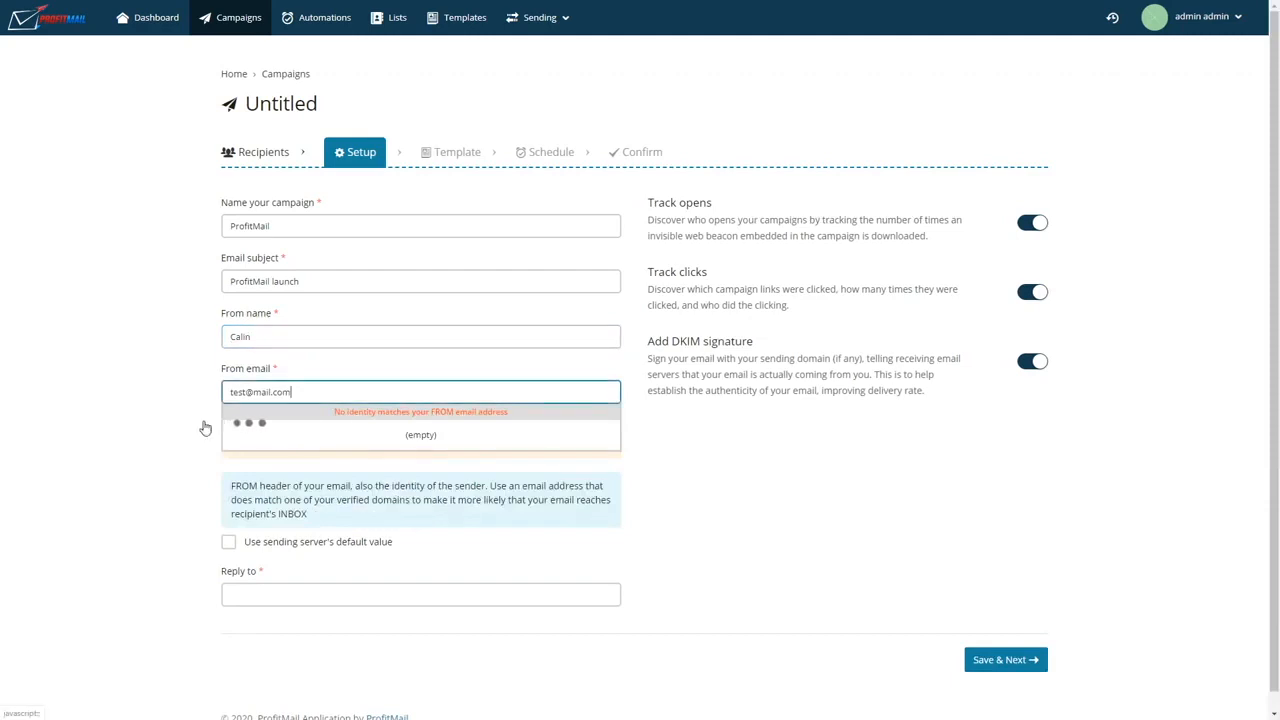
click(202, 426)
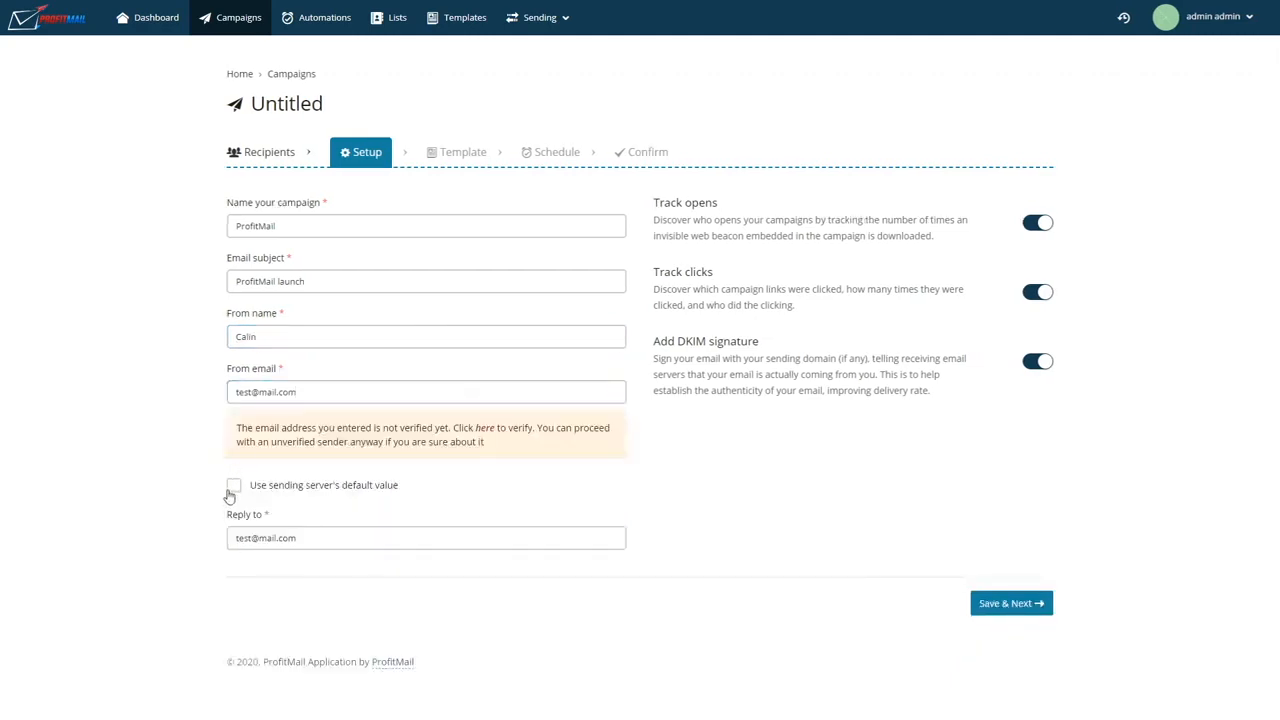
click(232, 488)
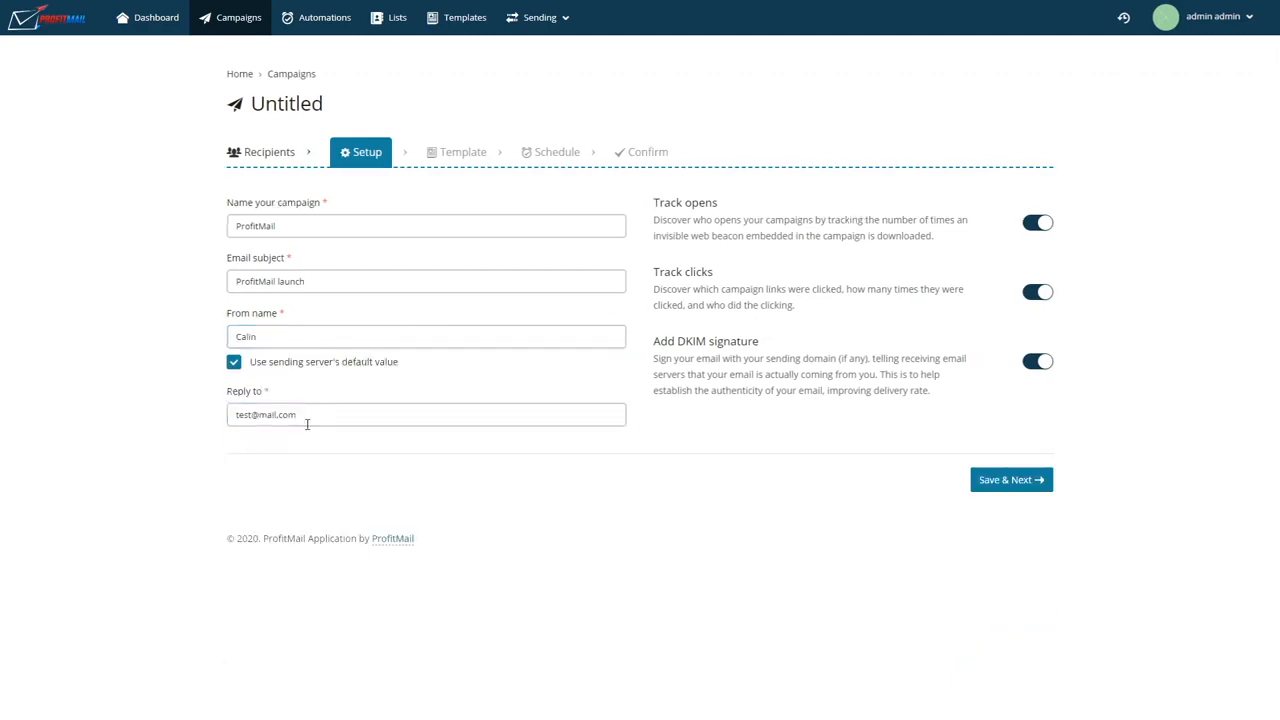
Step: Replace the reply-to address with the sender's own e-mail and save the campaign setup
drag(317, 420, 177, 420)
key(ctrl+v)
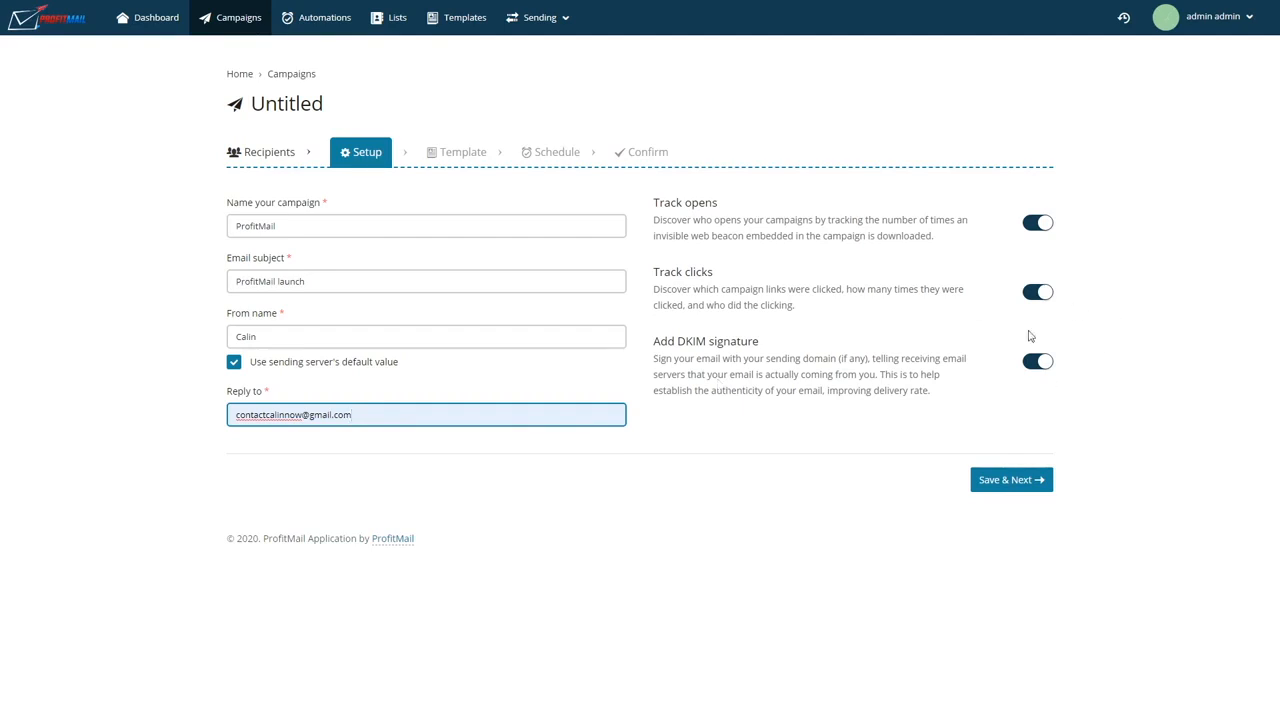
click(982, 484)
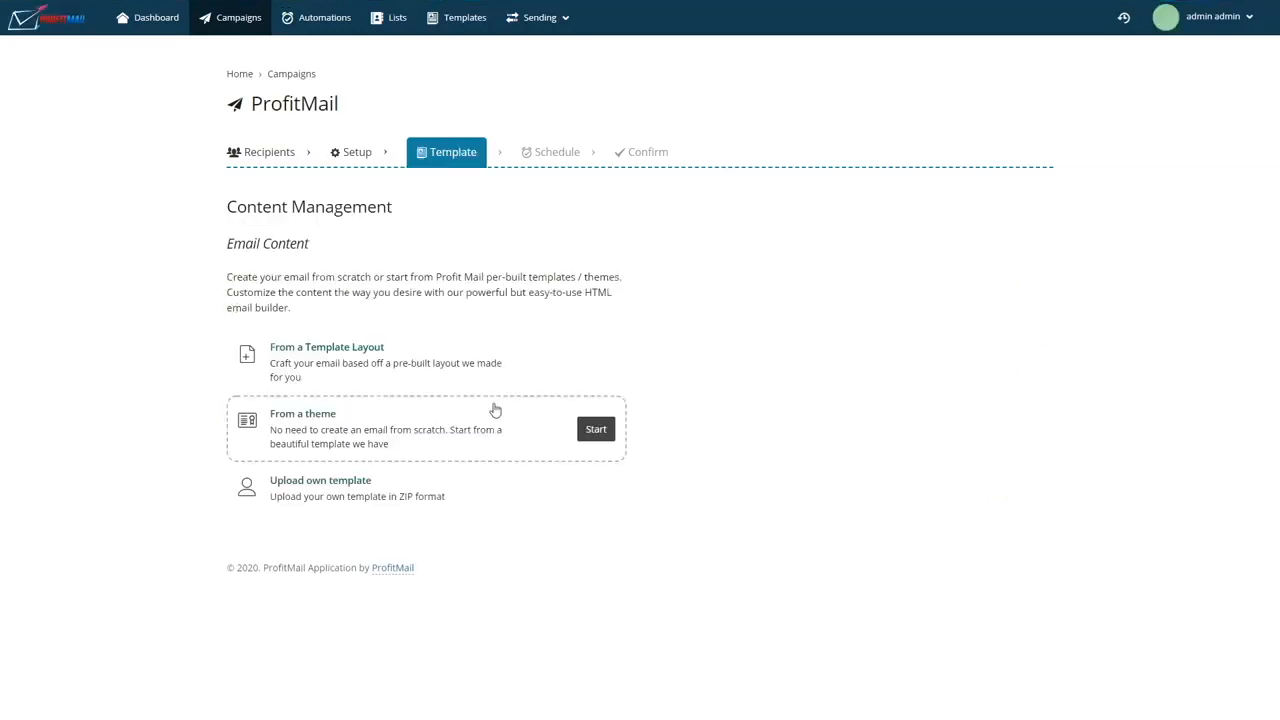
Step: Apply the blue gallery theme 5d7b526bbfd4c to the campaign and open it in Email builder PRO
click(419, 390)
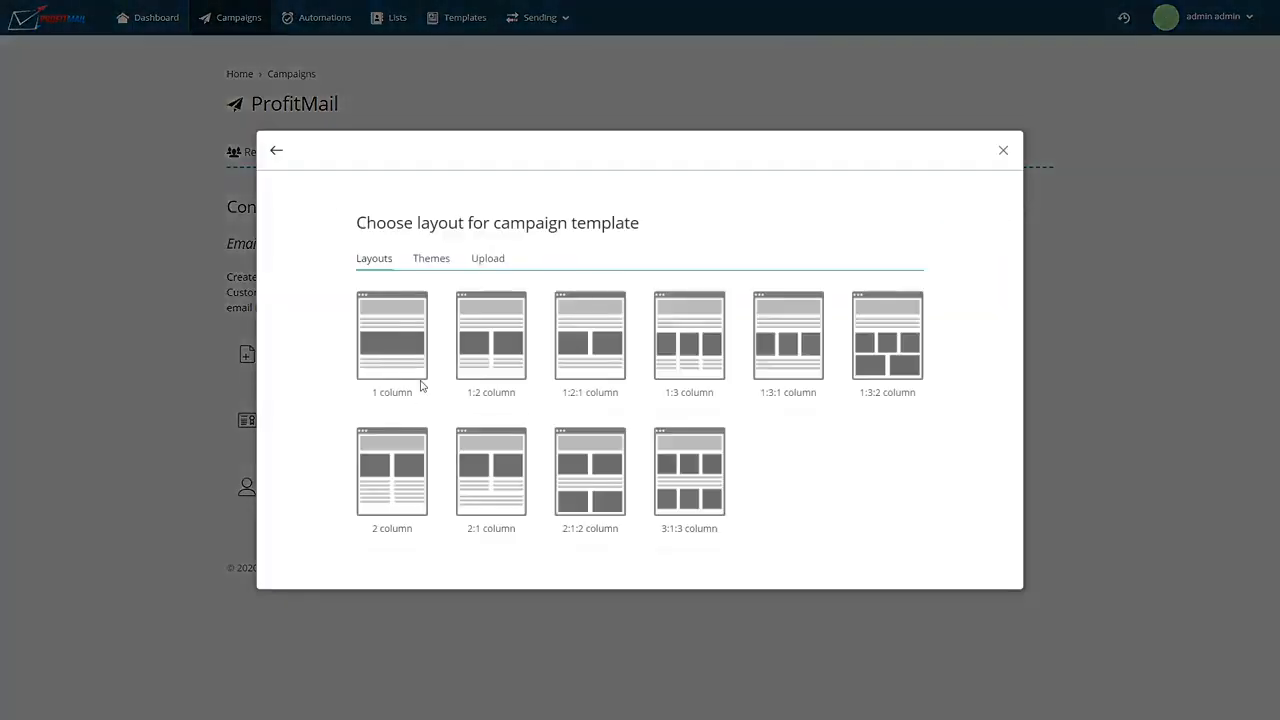
click(428, 259)
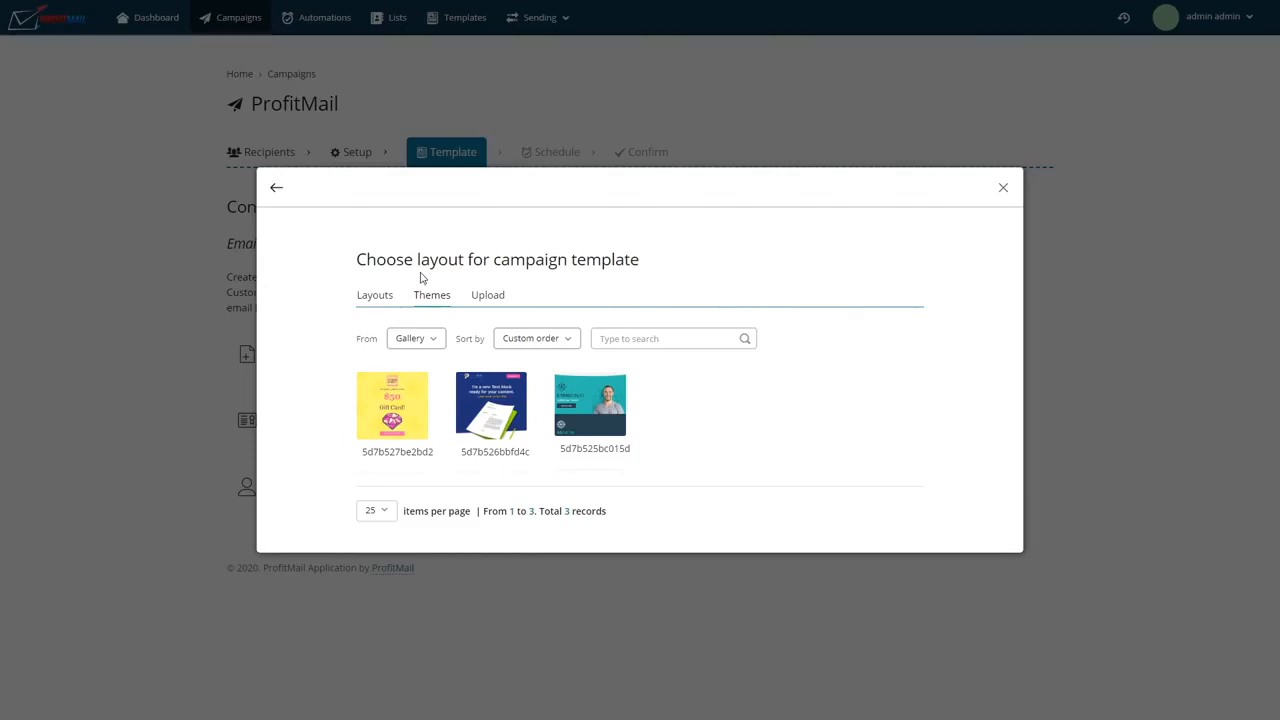
click(506, 398)
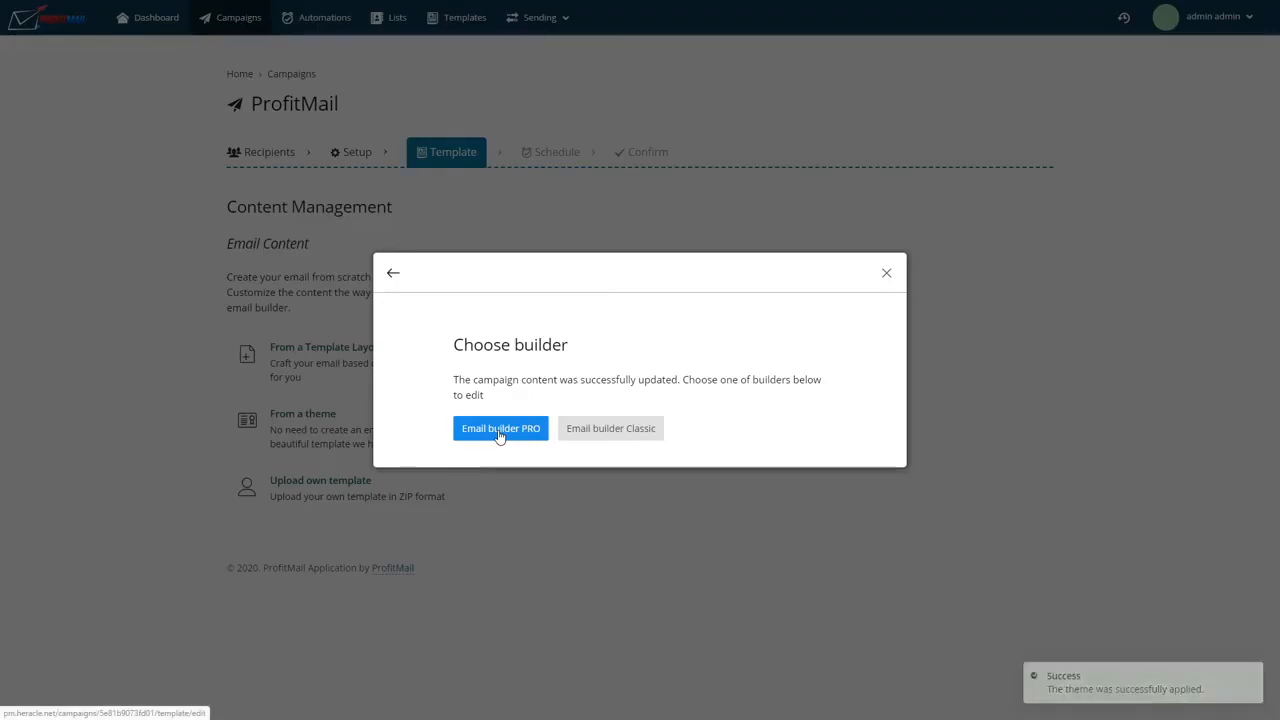
click(499, 429)
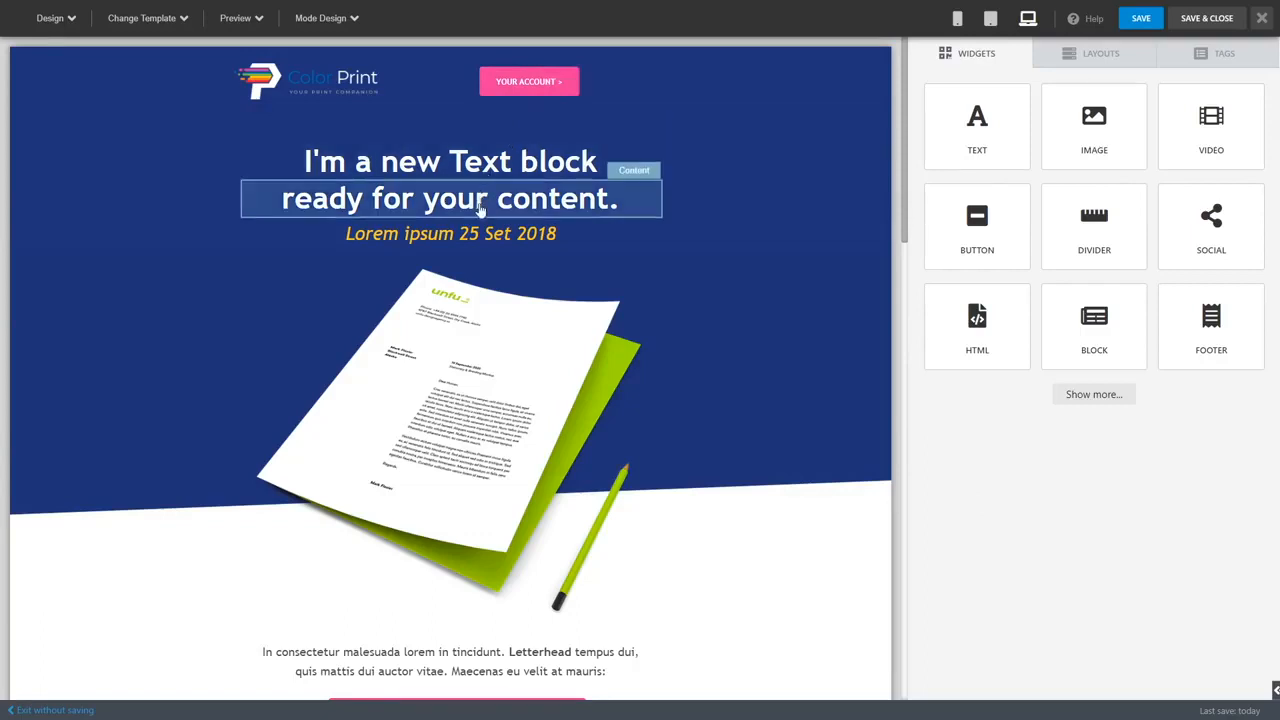
Step: Inspect the content properties of the large letterhead image and close them again
click(476, 342)
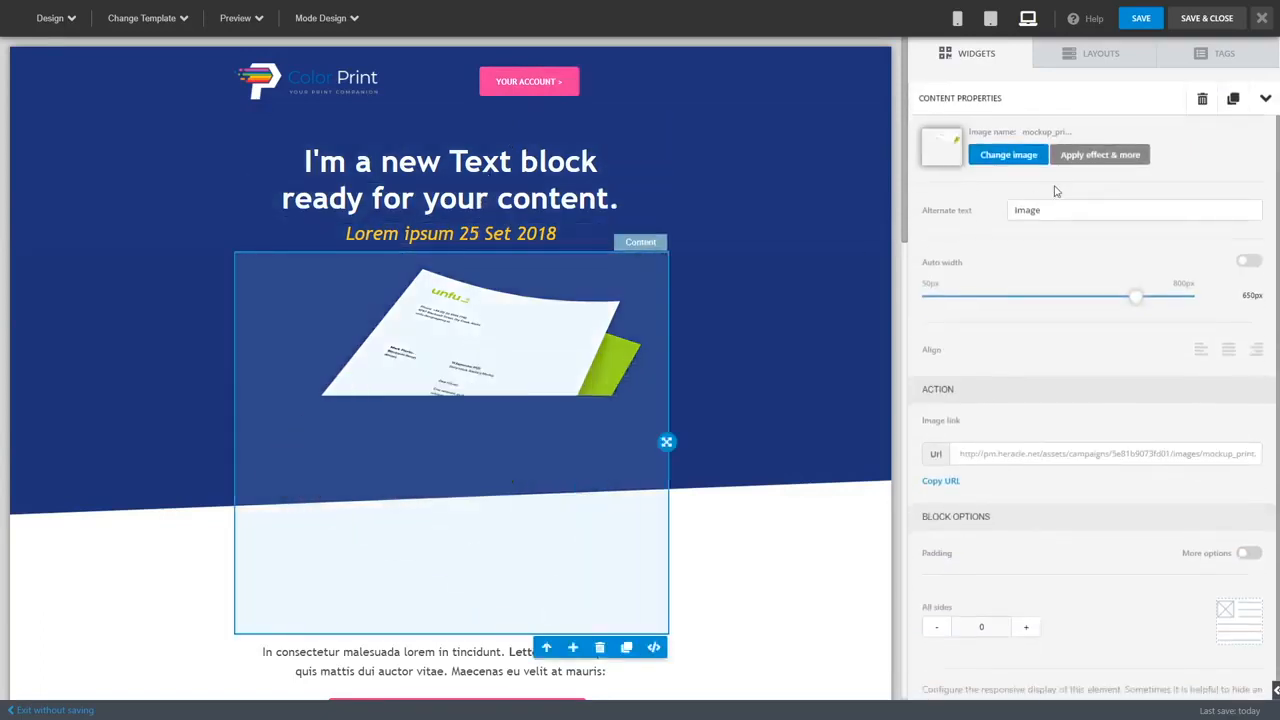
scroll(1040, 300, down, 2)
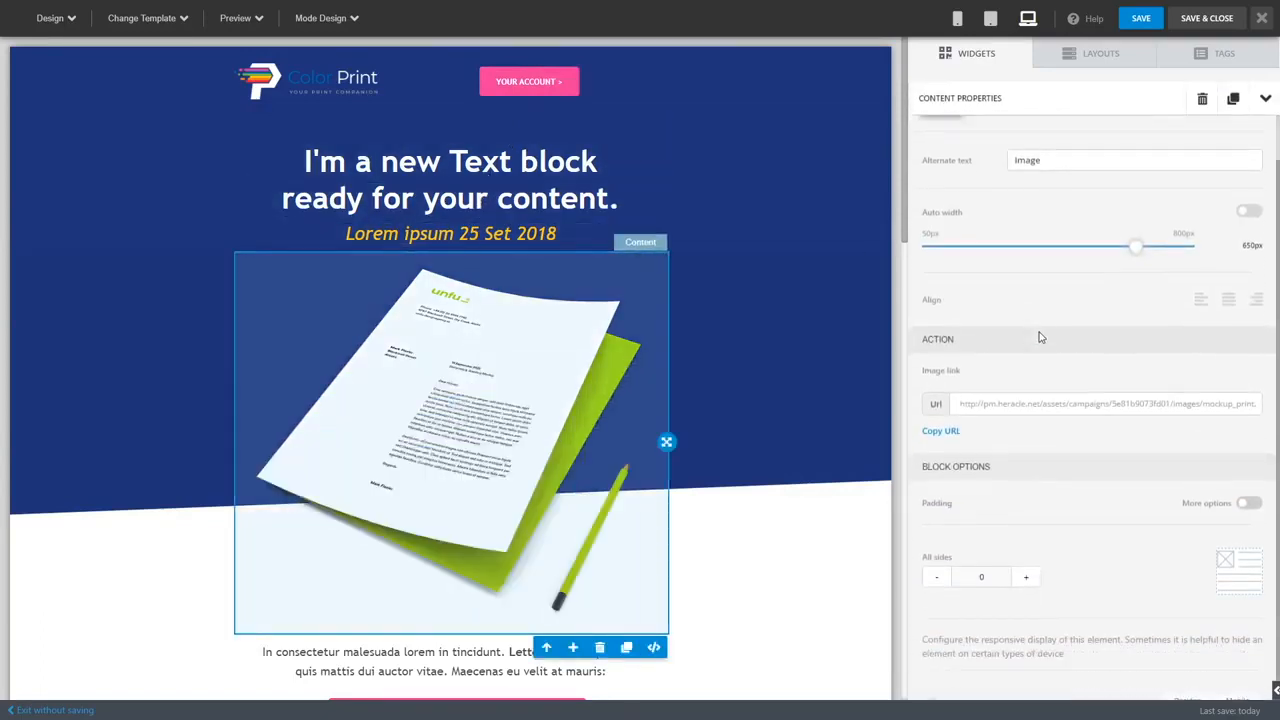
click(1270, 102)
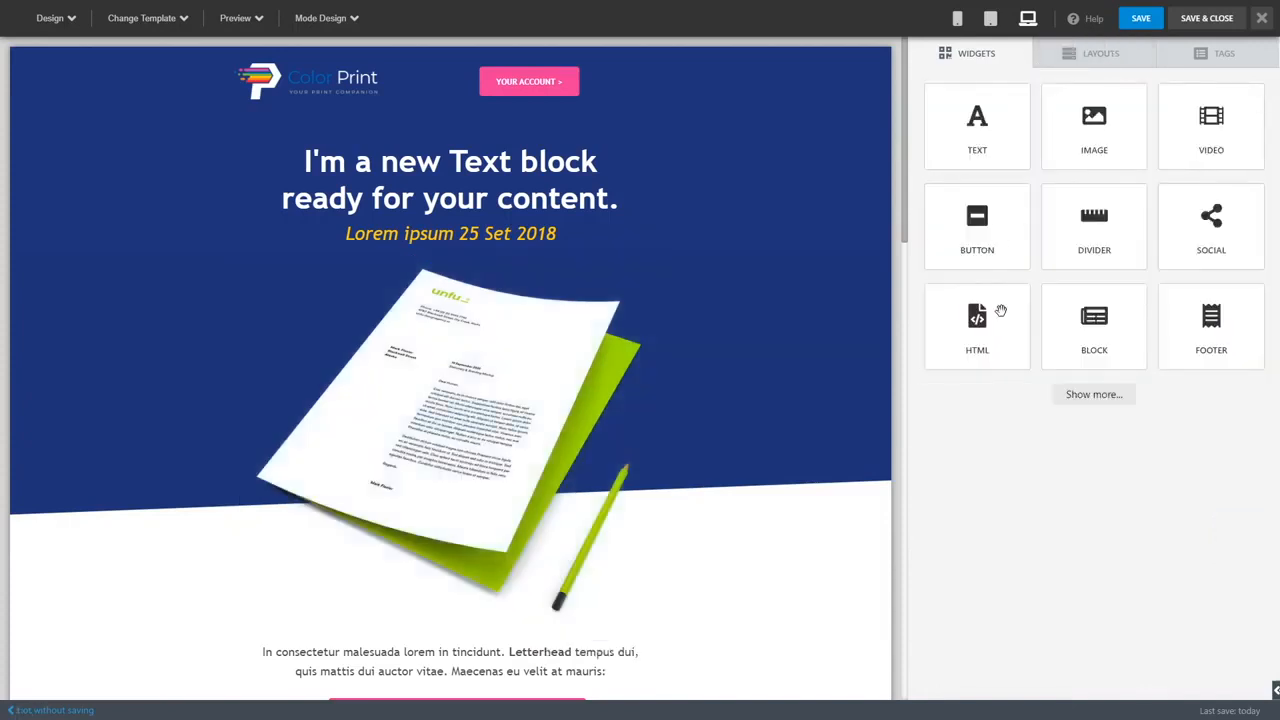
Step: Show the full set of widgets and insert a Button widget above the headline text
click(1100, 398)
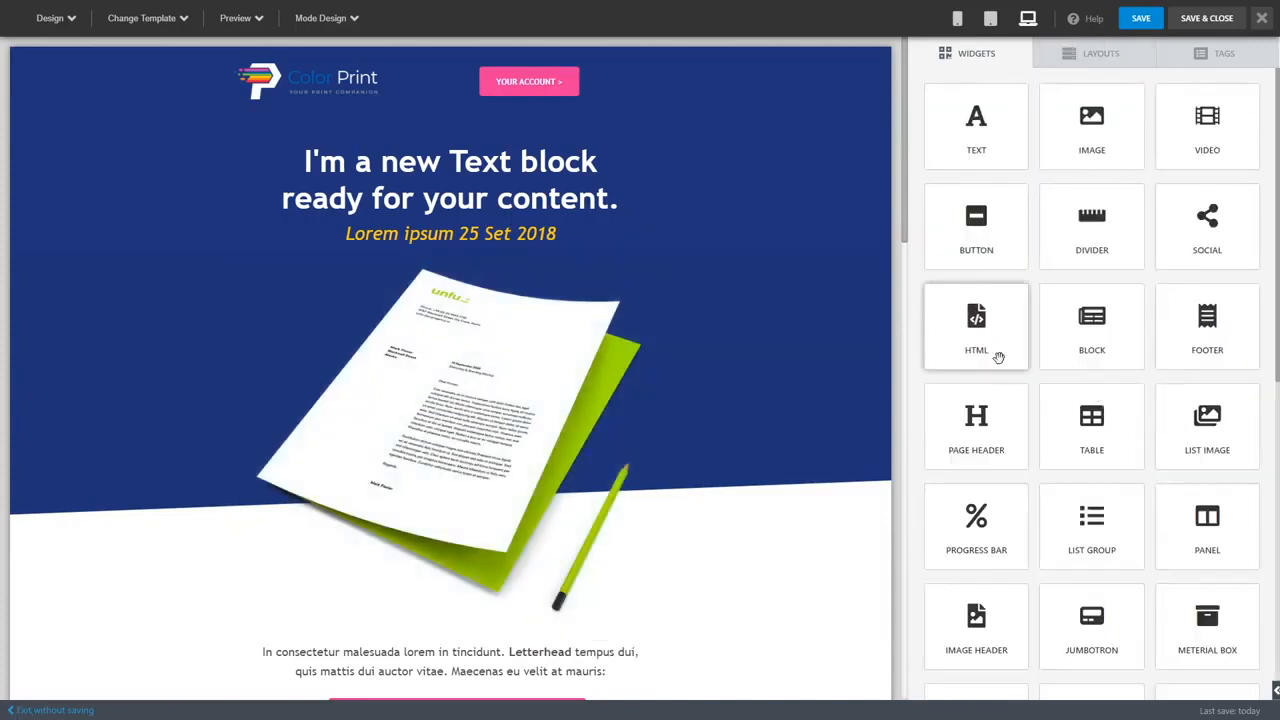
drag(986, 246, 460, 160)
click(457, 161)
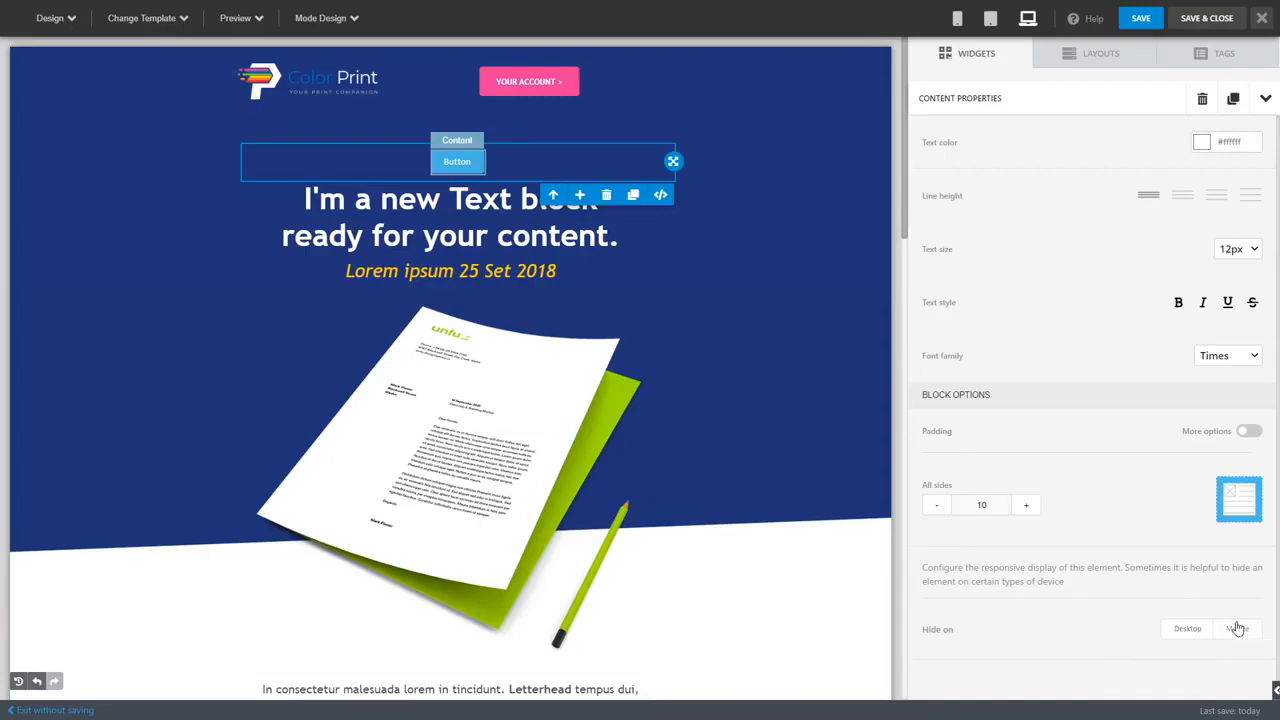
Step: Preview the email layout in tablet and mobile sizes, checking its content, and return to the desktop view
click(991, 22)
click(958, 19)
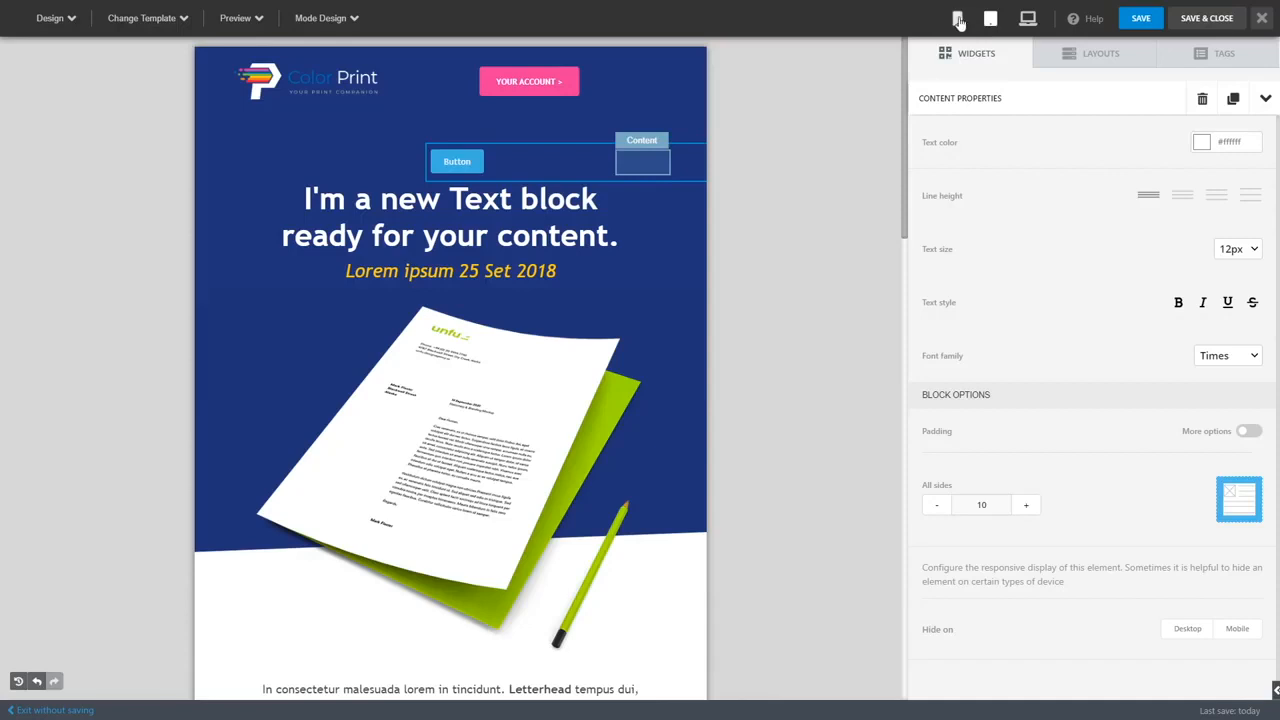
scroll(425, 345, down, 3)
scroll(430, 340, up, 1)
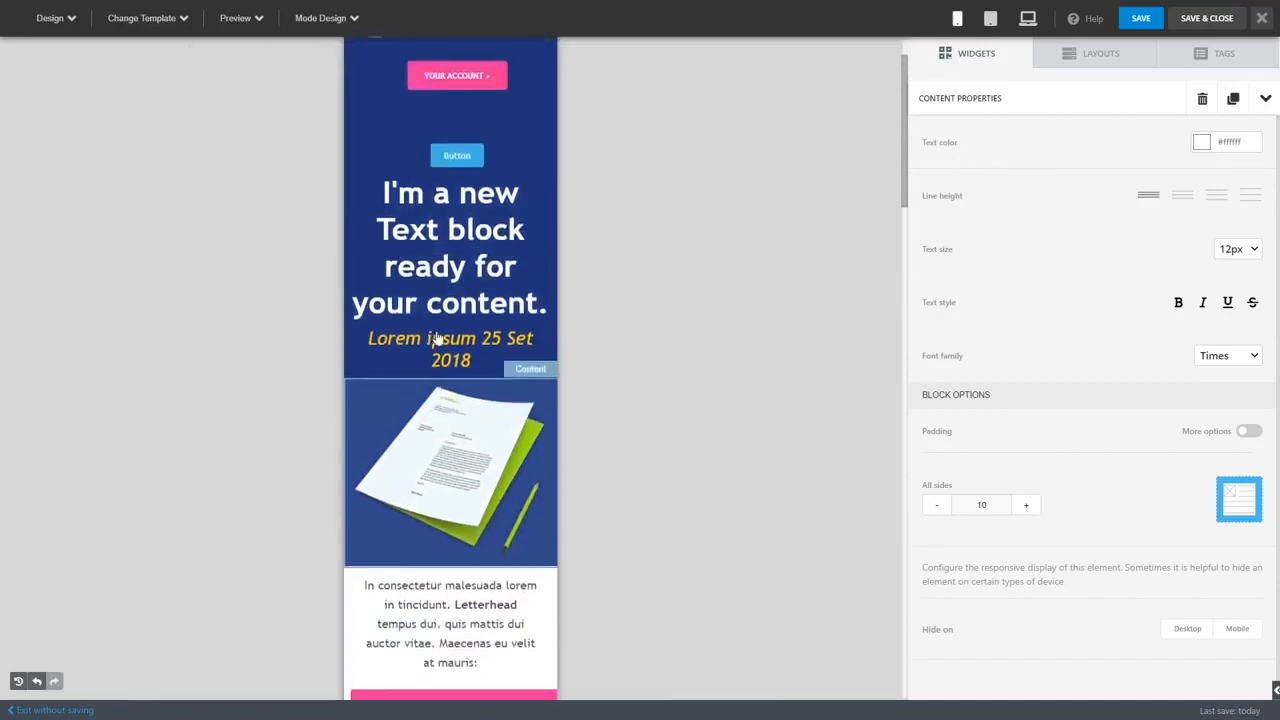
scroll(437, 330, down, 6)
scroll(609, 185, down, 3)
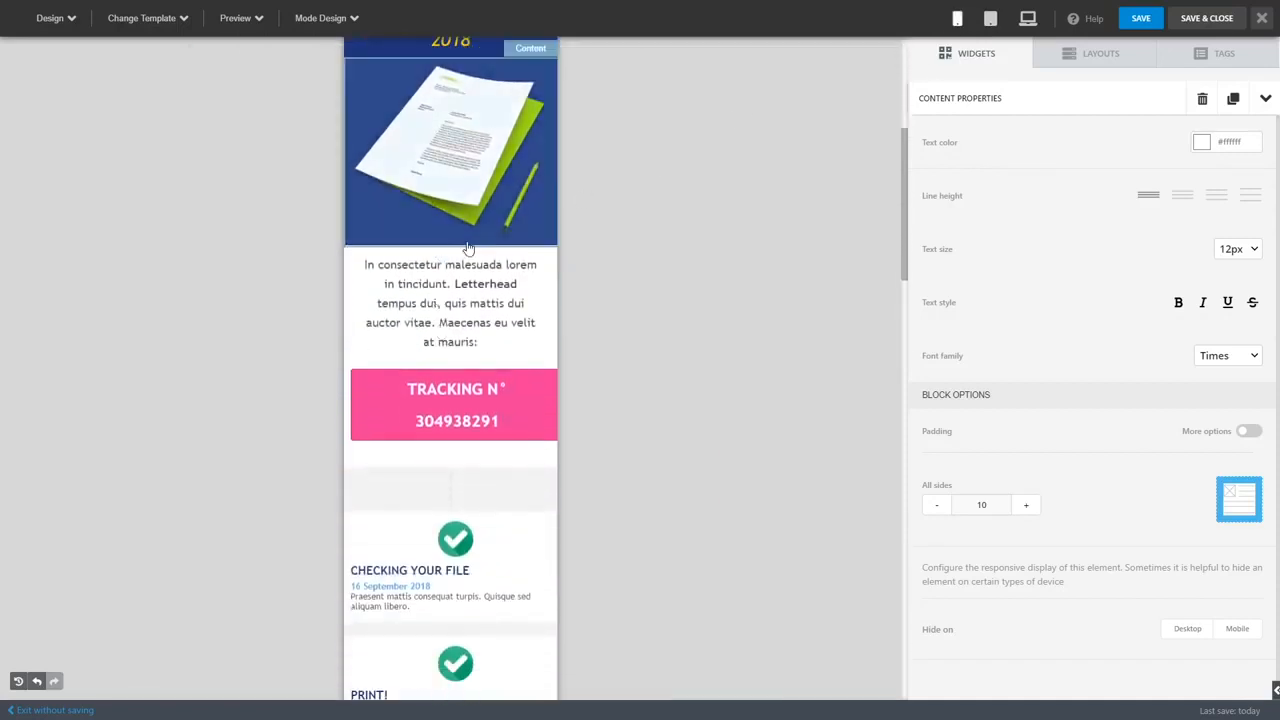
click(990, 22)
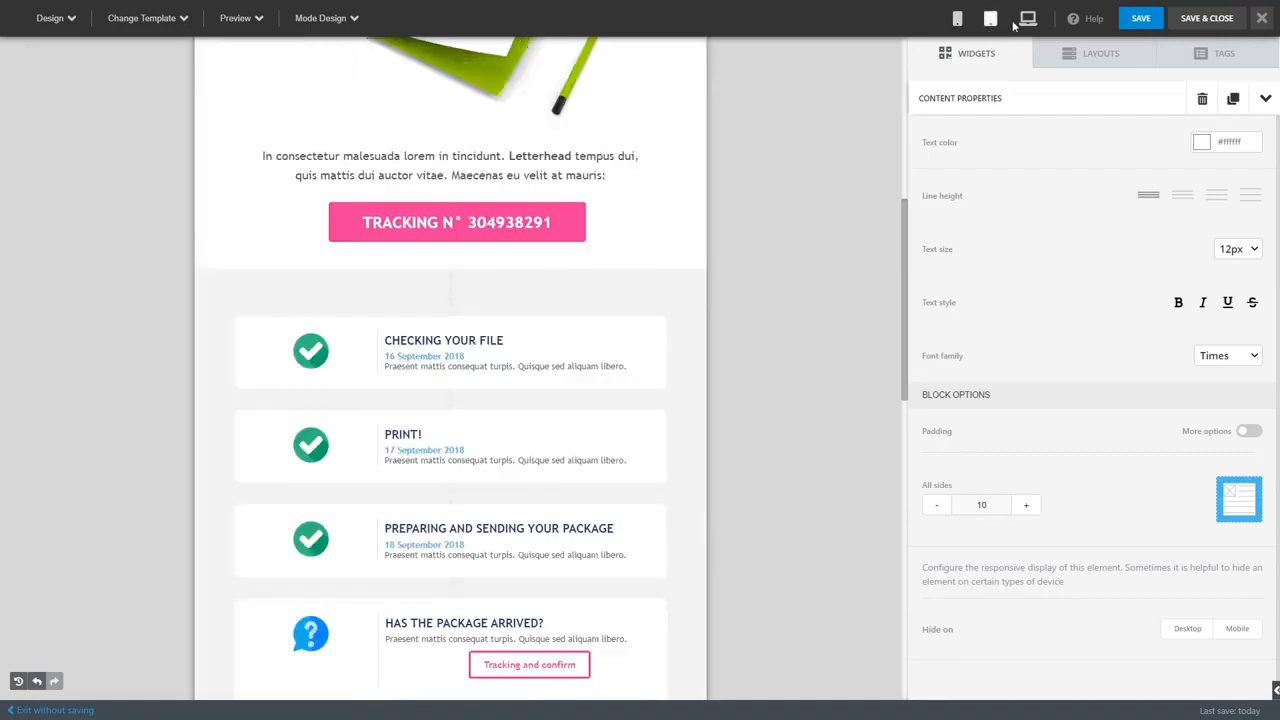
click(1027, 18)
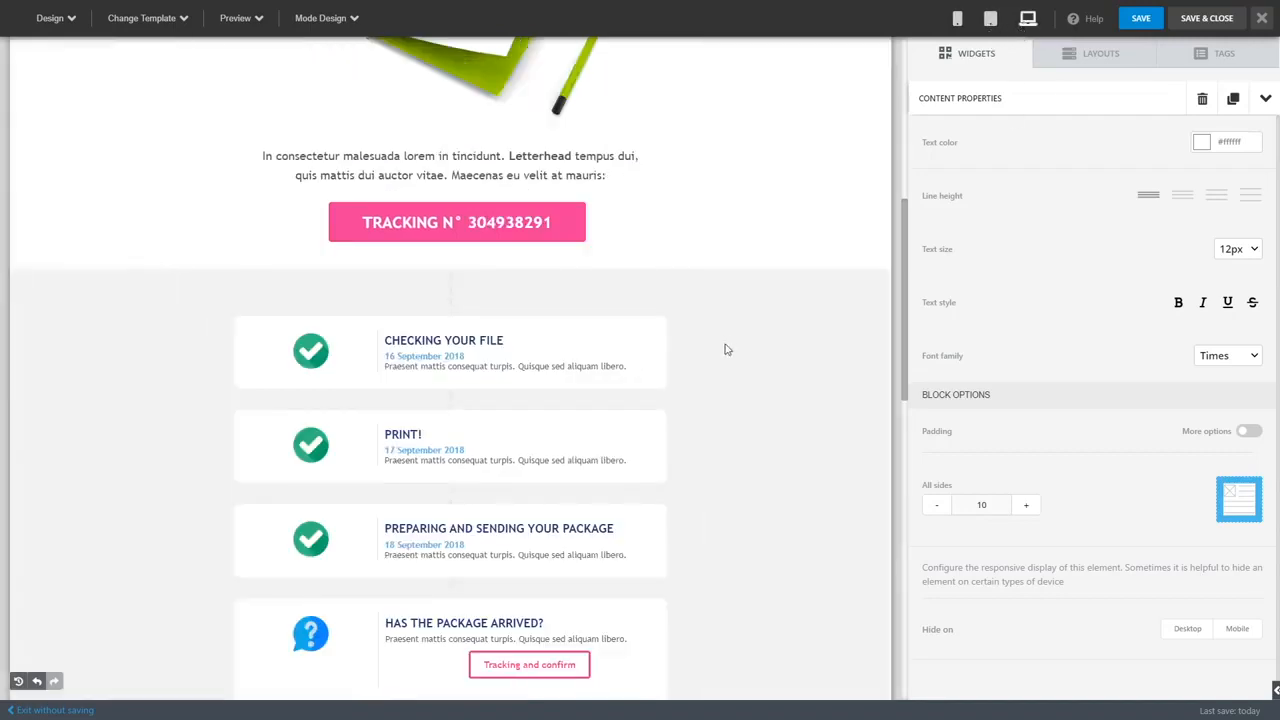
Step: Delete the Button widget above the headline
scroll(726, 343, up, 10)
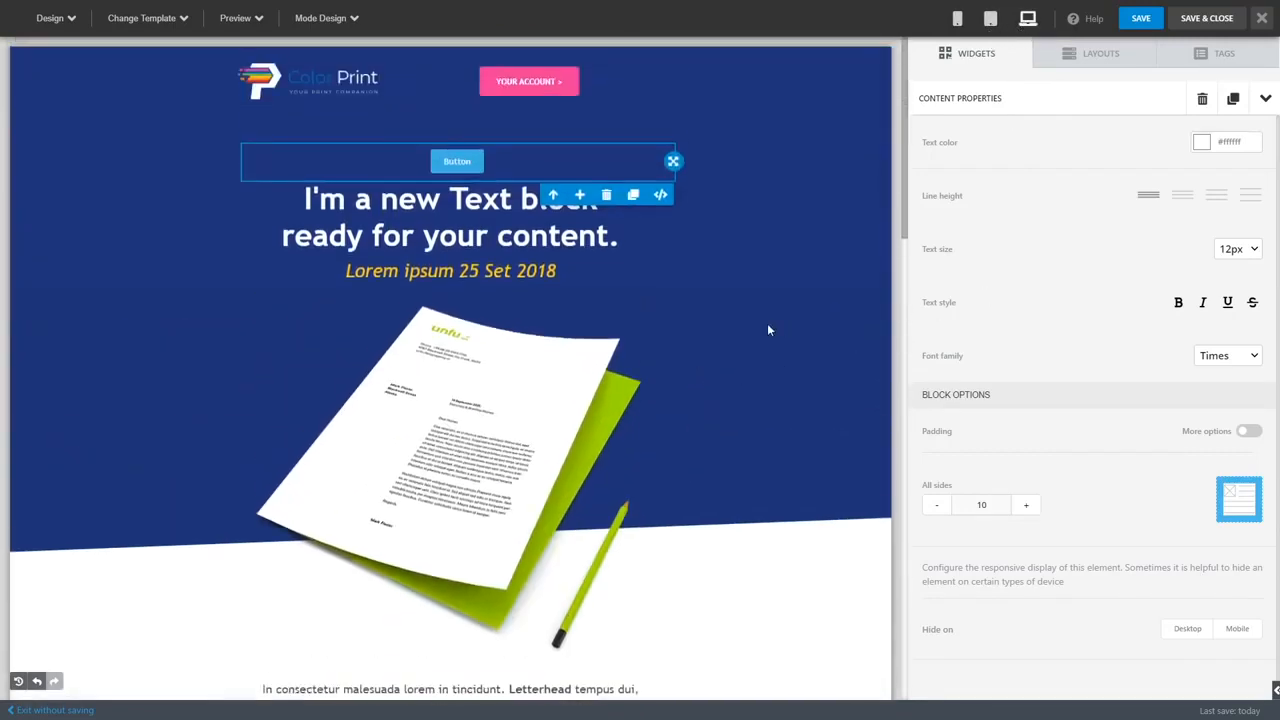
click(606, 195)
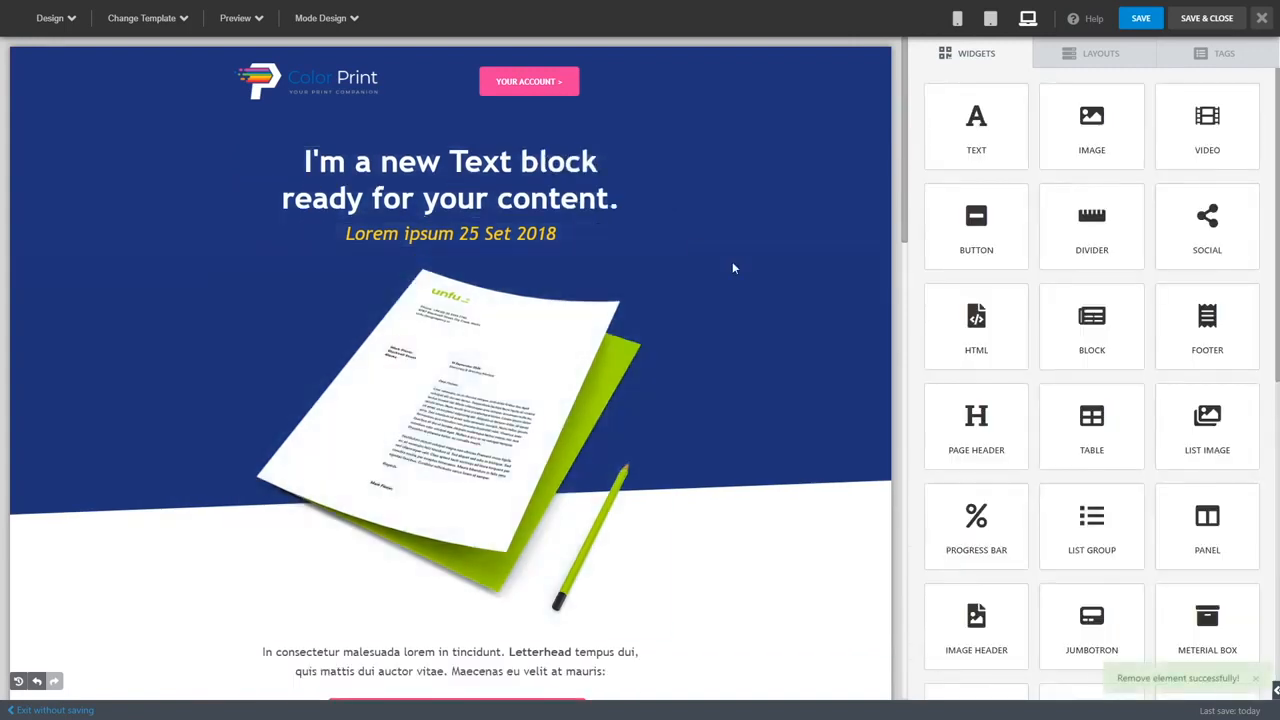
Step: Examine the whole email template down to its footer and look through the available widgets
scroll(642, 490, down, 1)
scroll(642, 490, down, 3)
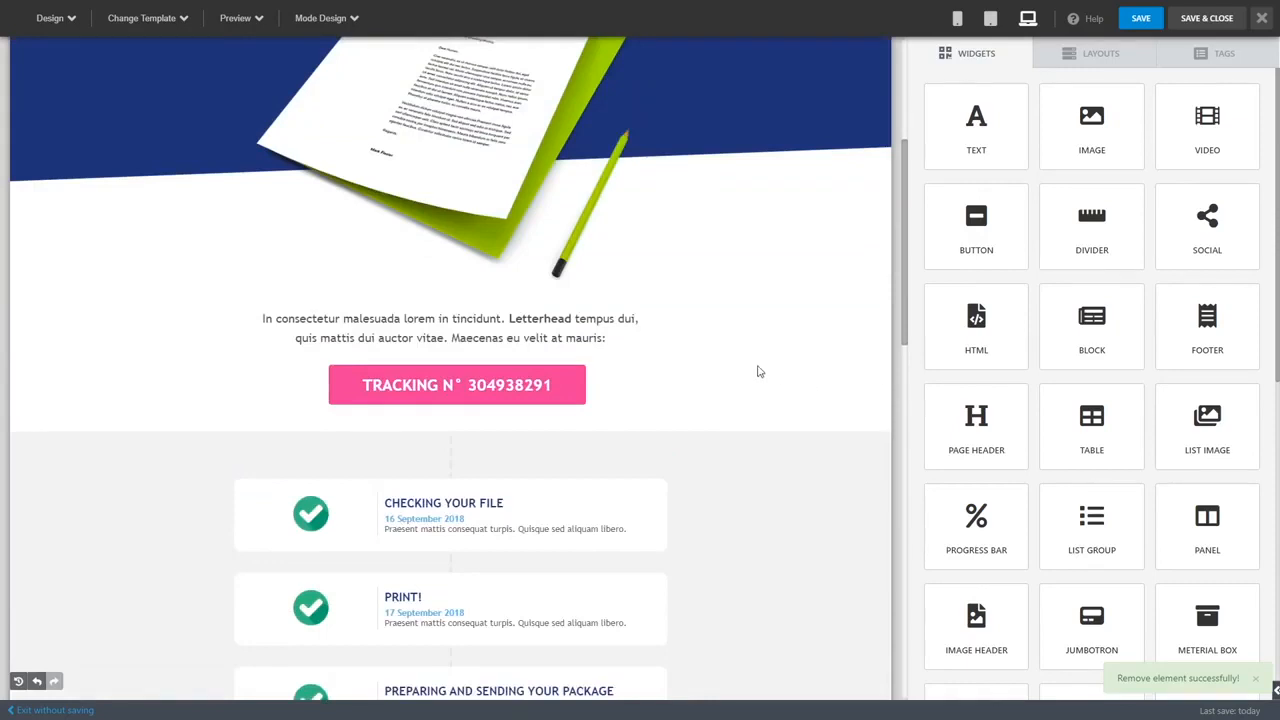
scroll(780, 397, up, 1)
scroll(955, 400, down, 2)
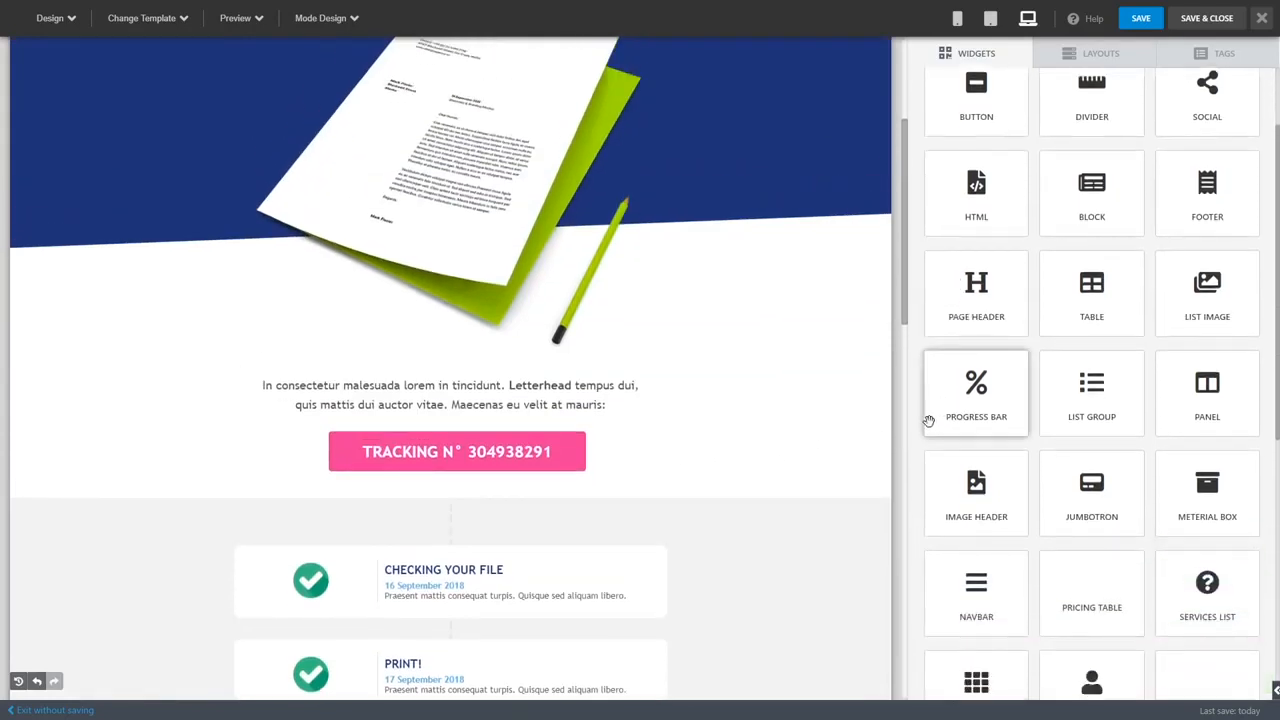
scroll(922, 445, down, 2)
scroll(924, 440, down, 4)
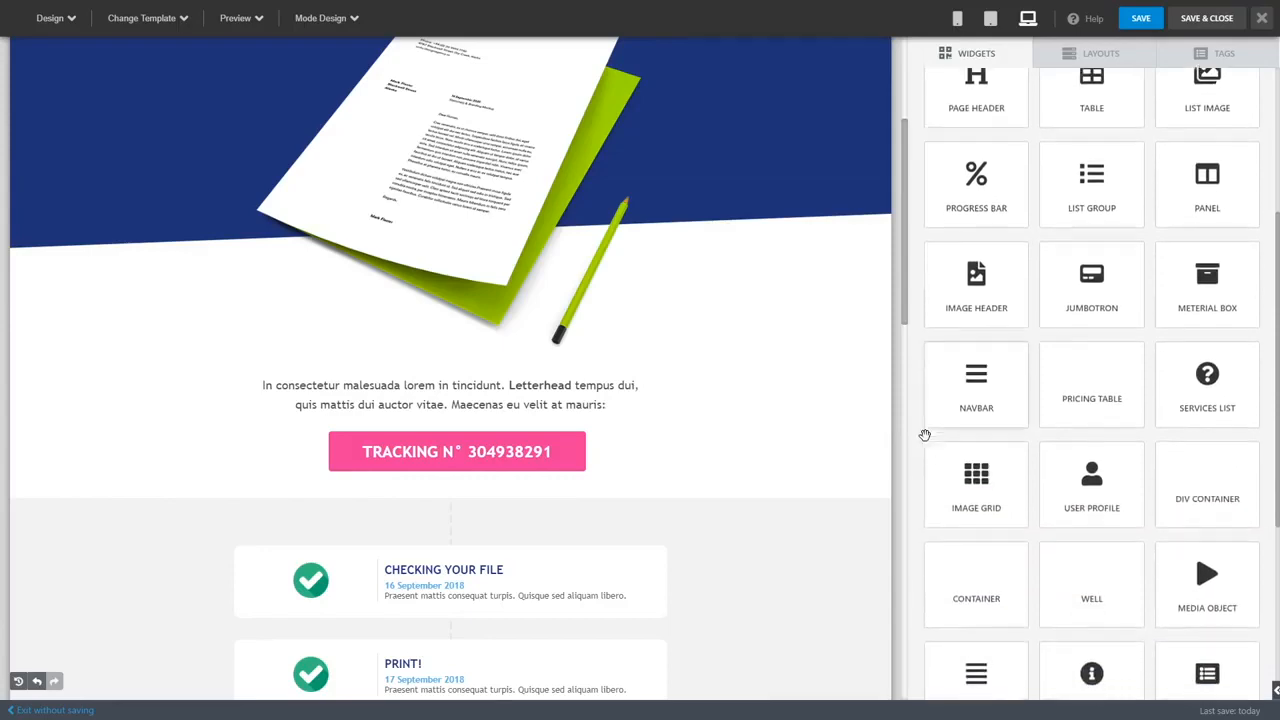
scroll(719, 466, up, 3)
scroll(684, 450, down, 15)
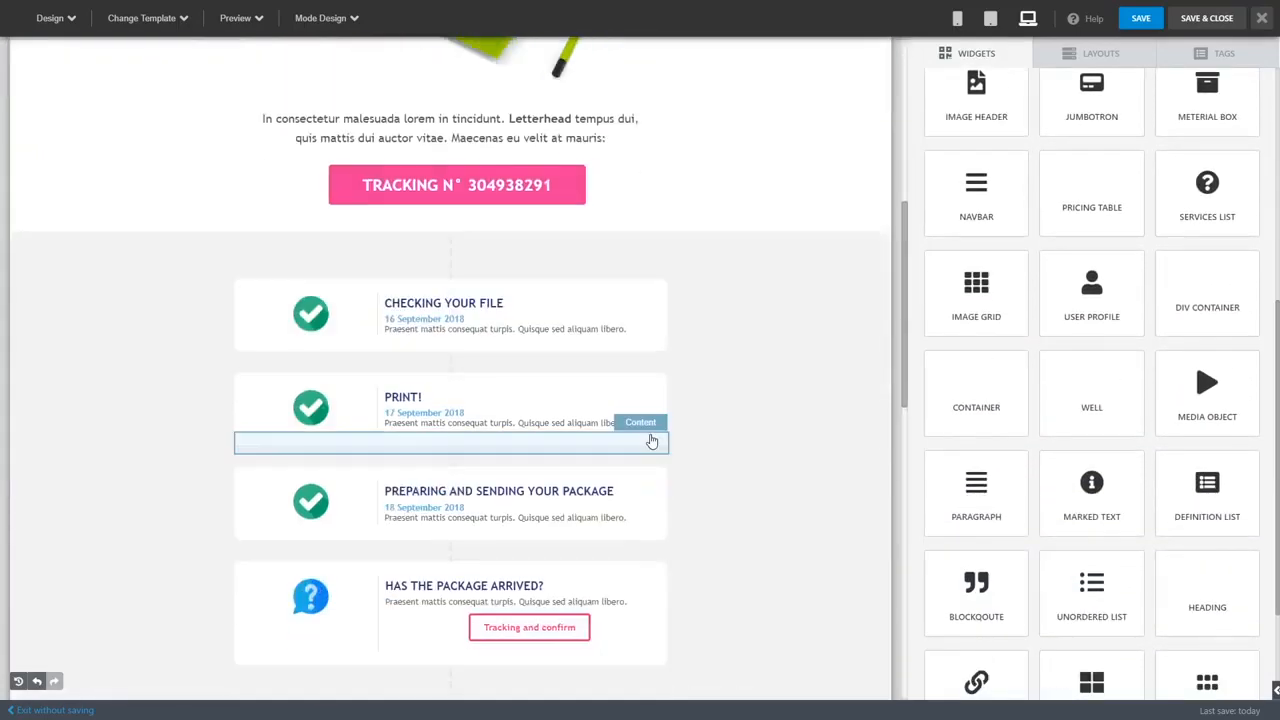
scroll(651, 440, down, 5)
scroll(652, 447, down, 2)
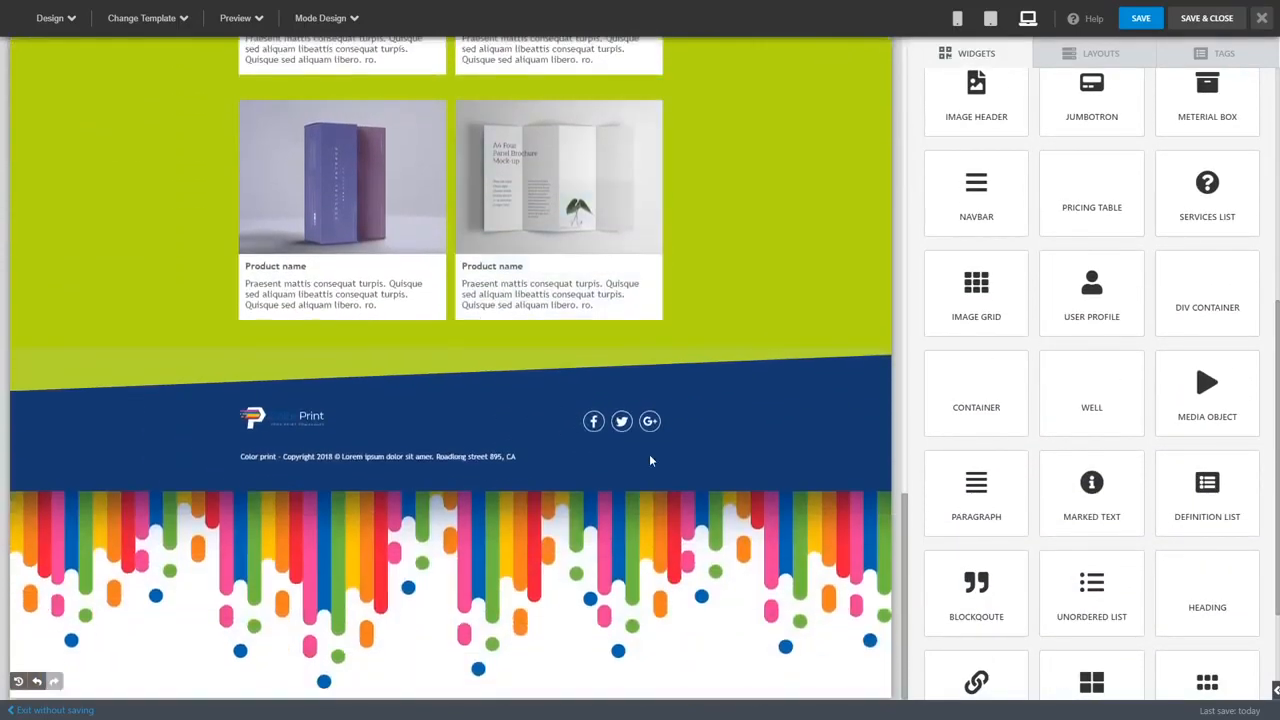
scroll(642, 540, up, 20)
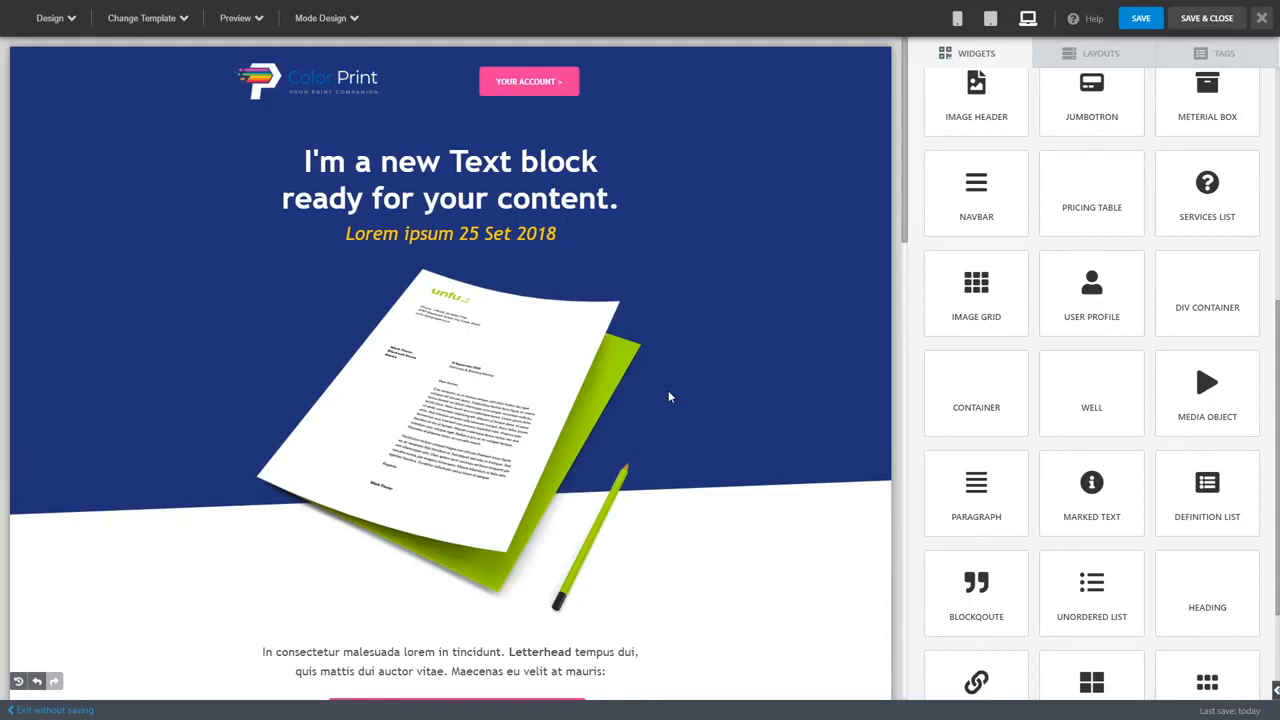
Step: Save the email design, close the builder and review the campaign's content and attachment settings
click(1189, 28)
scroll(799, 438, down, 1)
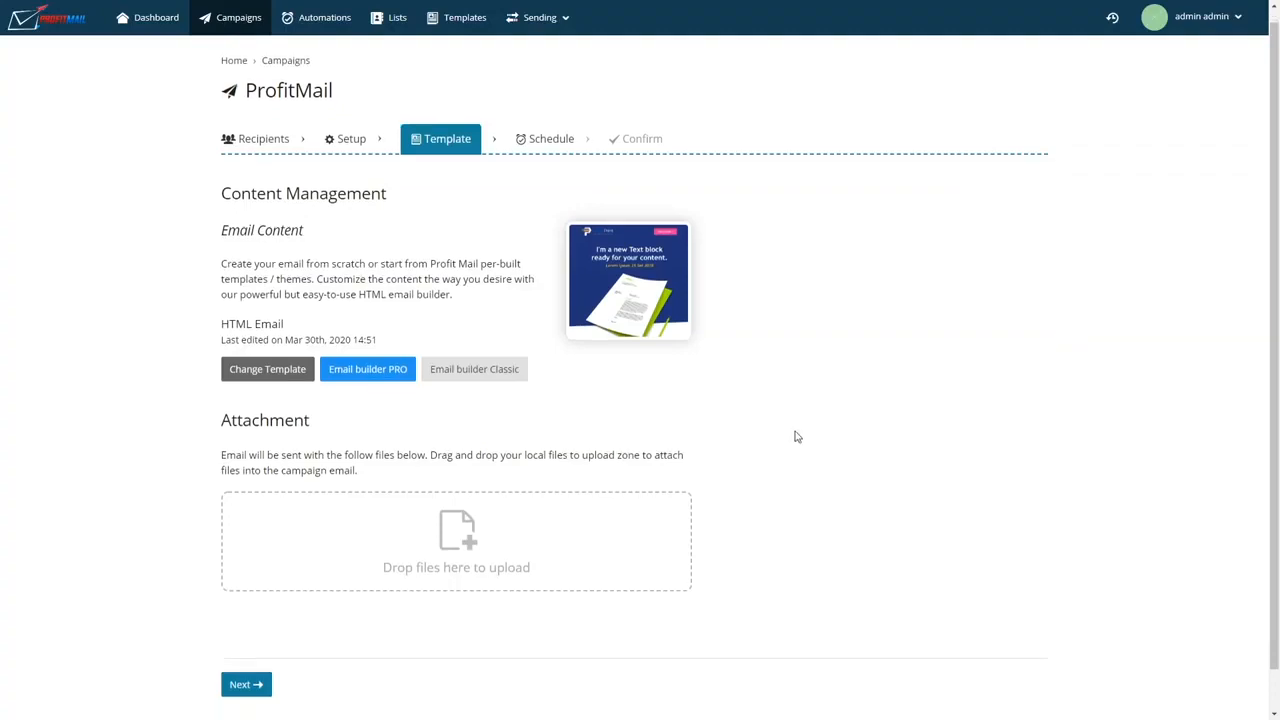
scroll(783, 388, up, 1)
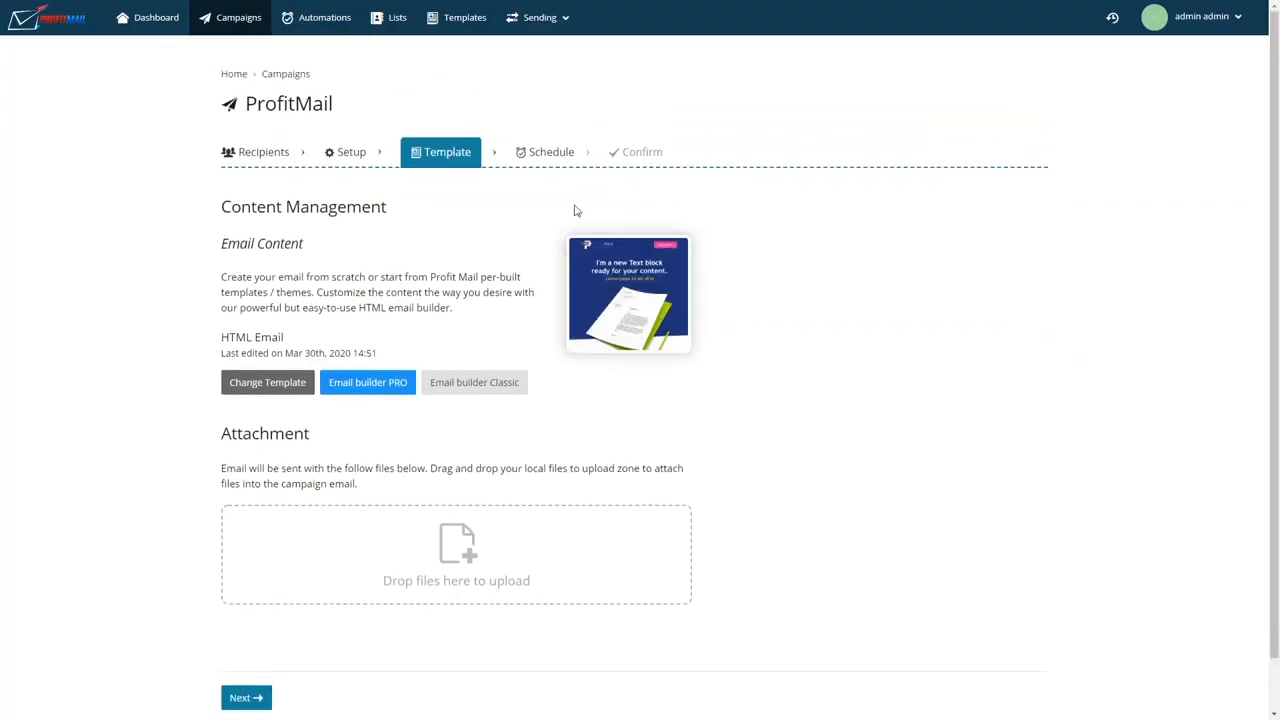
Step: Keep the campaign's delivery at 2020-03-30, 14:51, save the schedule and send a test email to the prefilled contact address
click(536, 157)
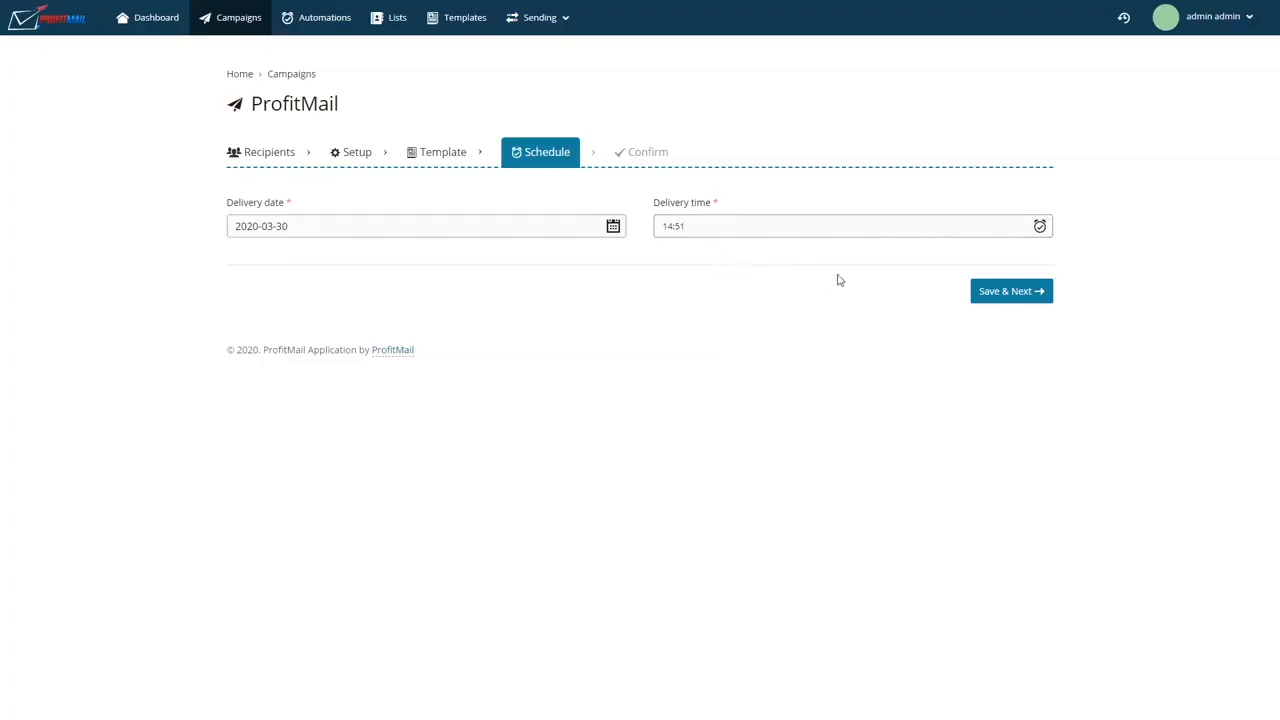
click(983, 295)
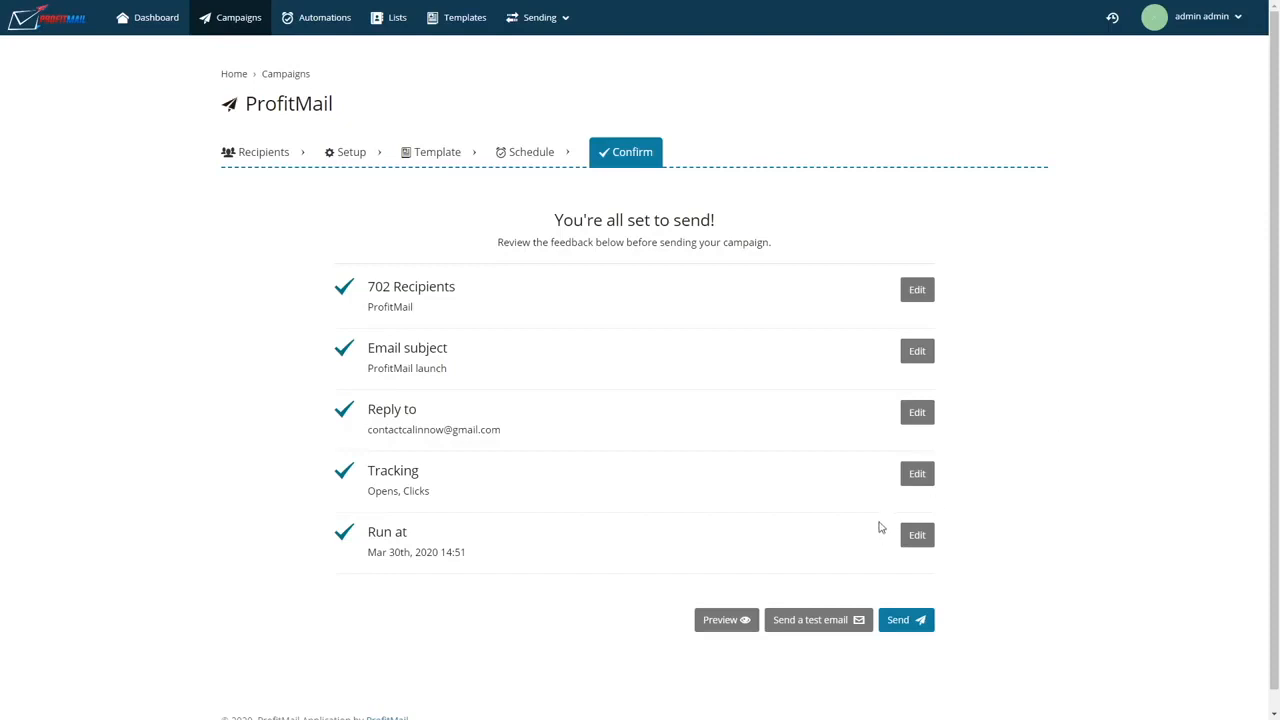
click(851, 621)
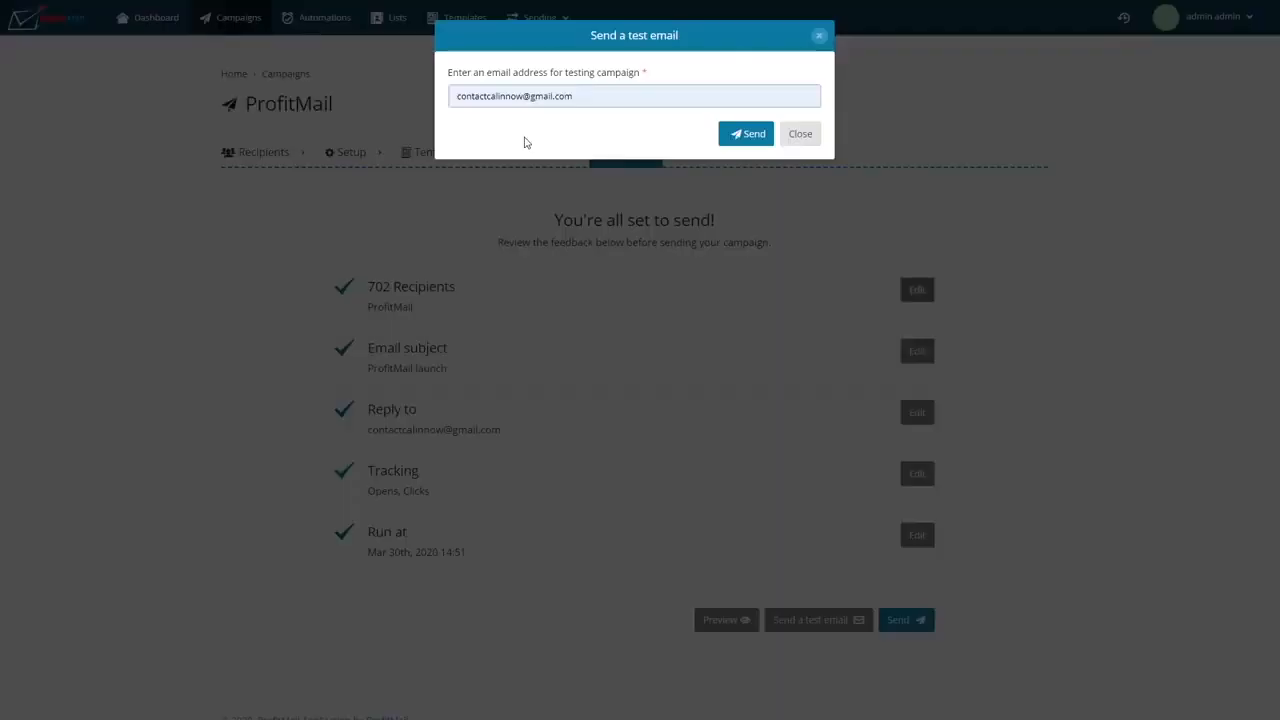
click(757, 134)
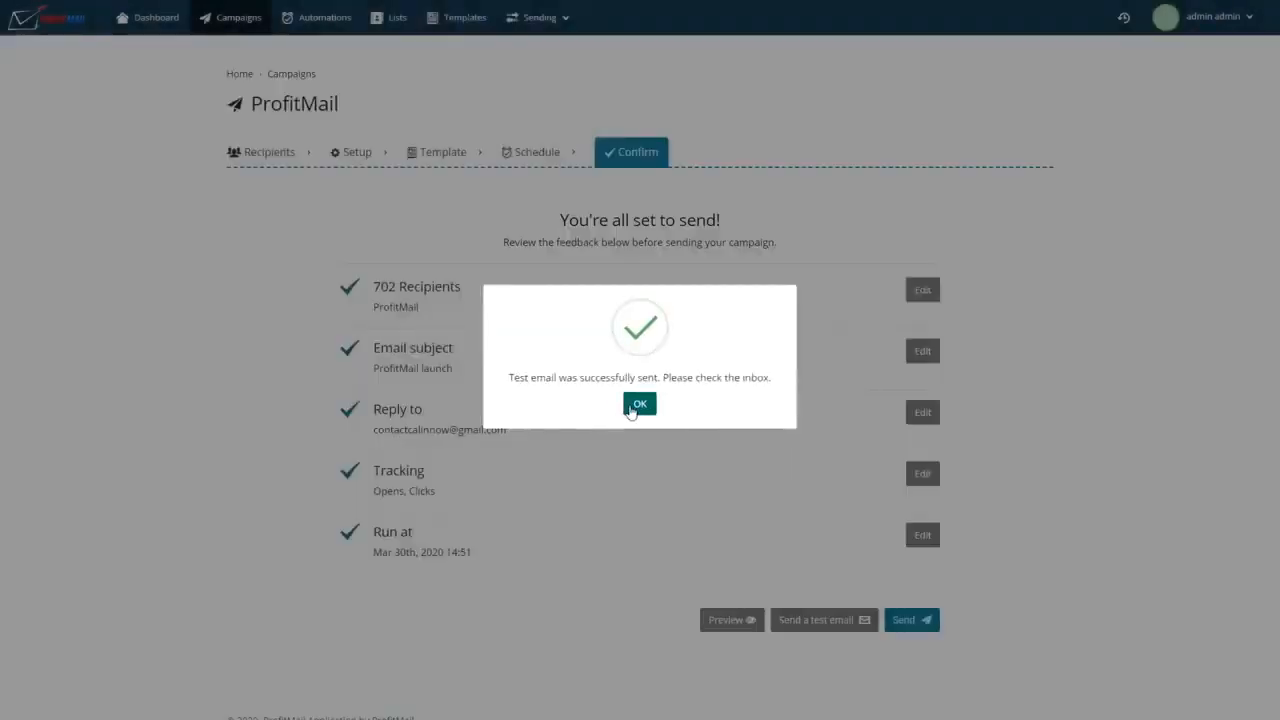
click(631, 410)
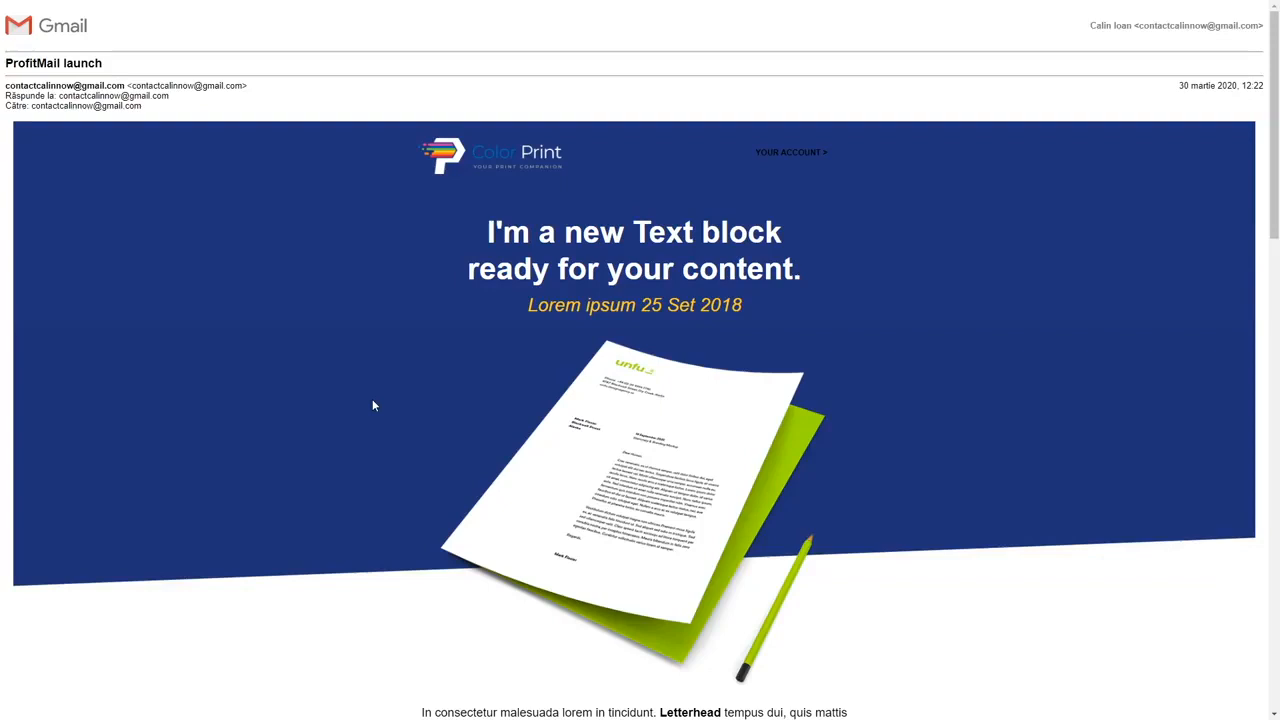
Step: Examine the received ProfitMail launch test email in Gmail from its header down to the footer and back
scroll(400, 390, down, 3)
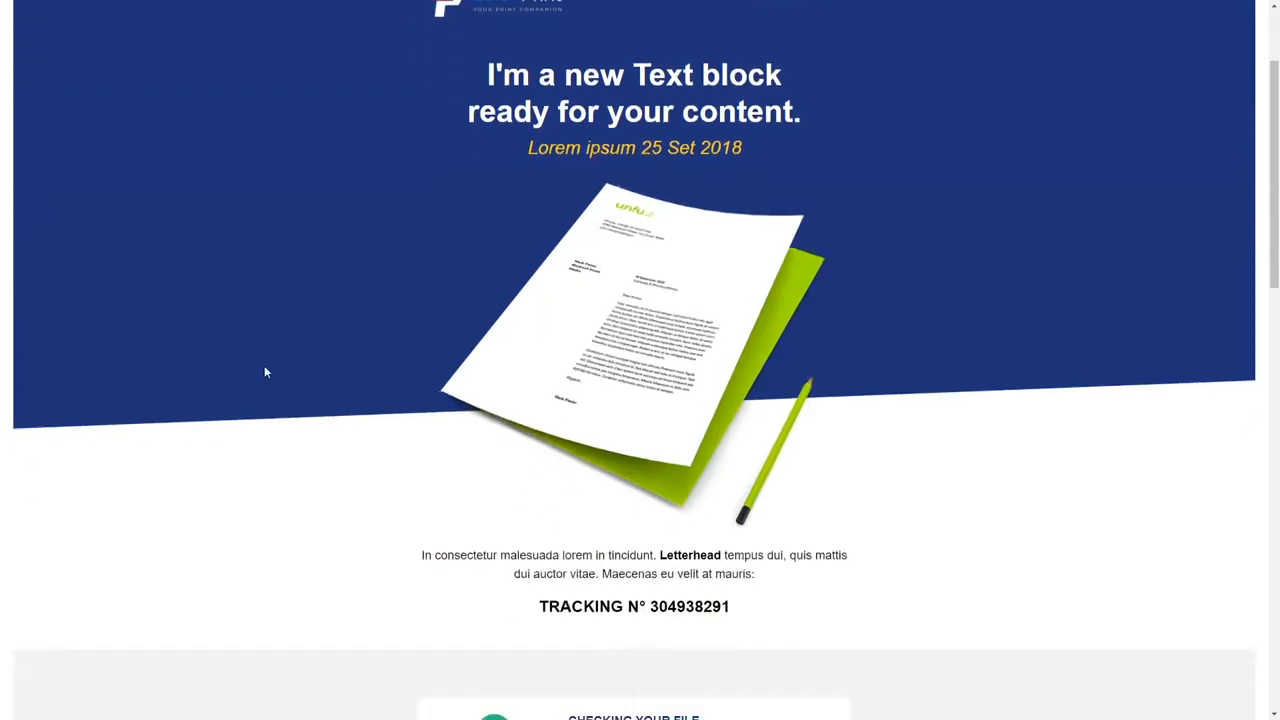
scroll(266, 360, down, 3)
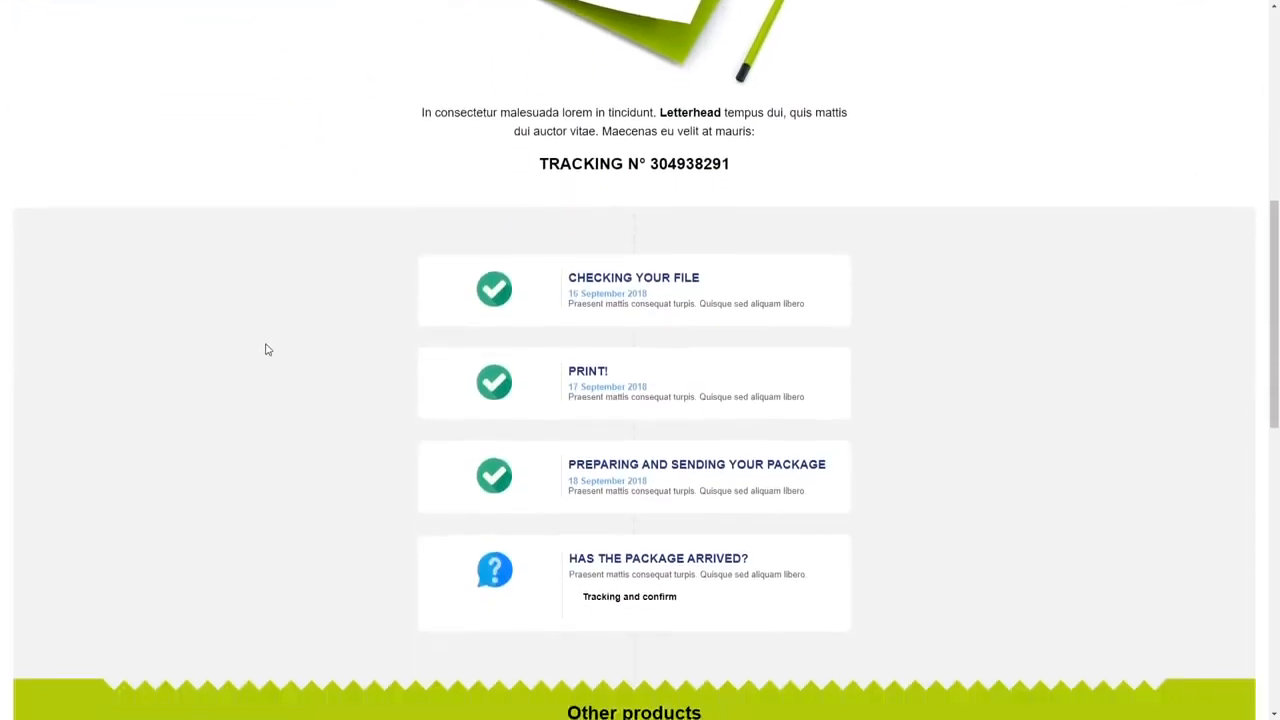
scroll(268, 348, down, 2)
scroll(270, 342, down, 5)
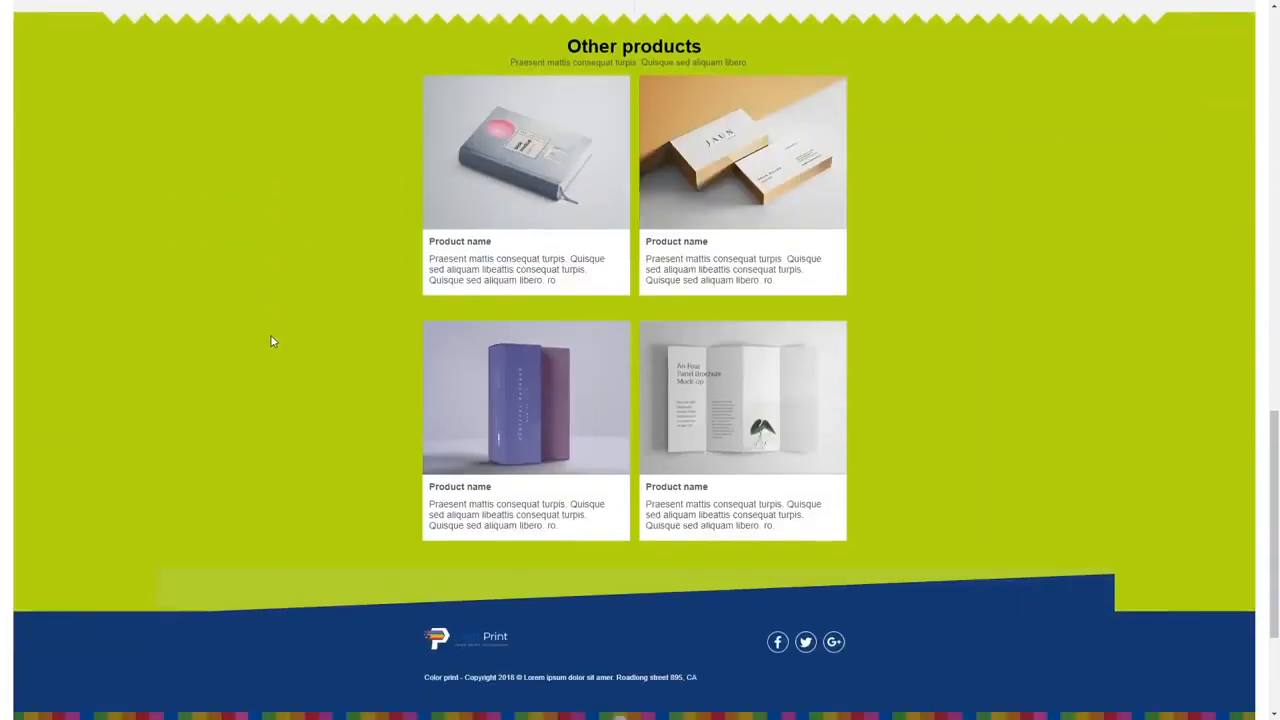
scroll(266, 336, down, 2)
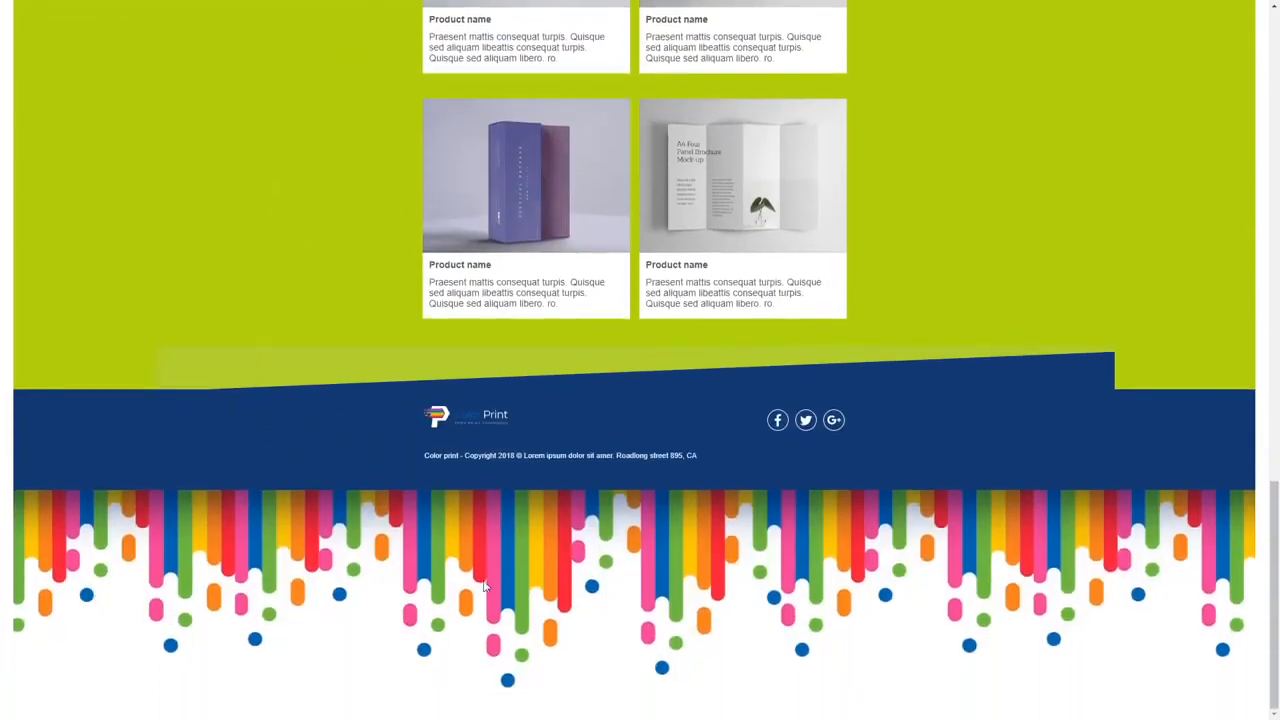
scroll(280, 475, up, 2)
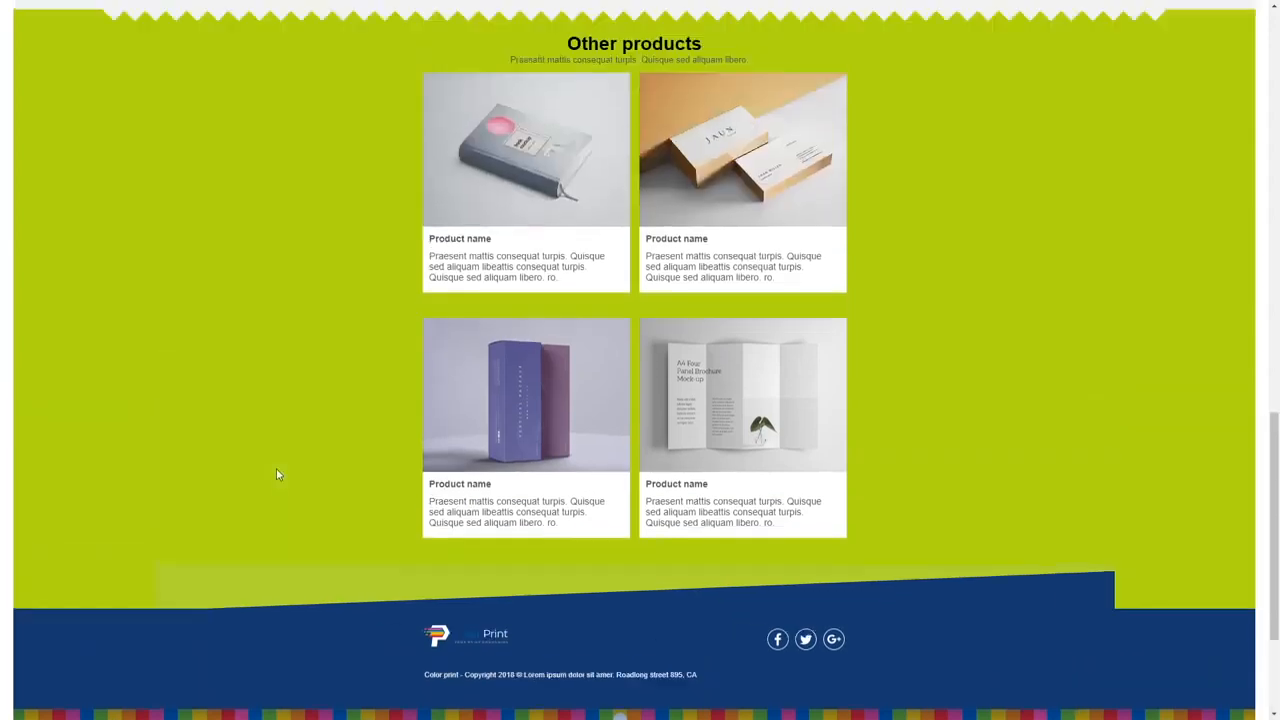
scroll(278, 468, up, 10)
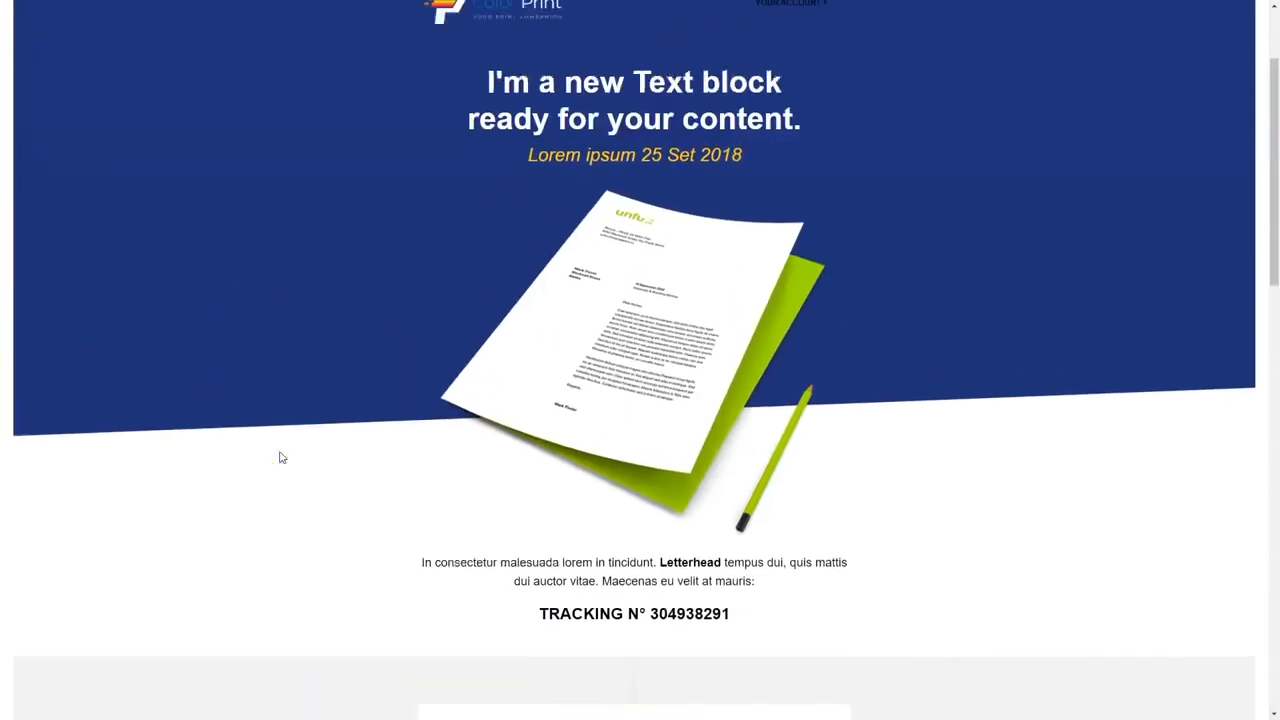
scroll(281, 457, up, 2)
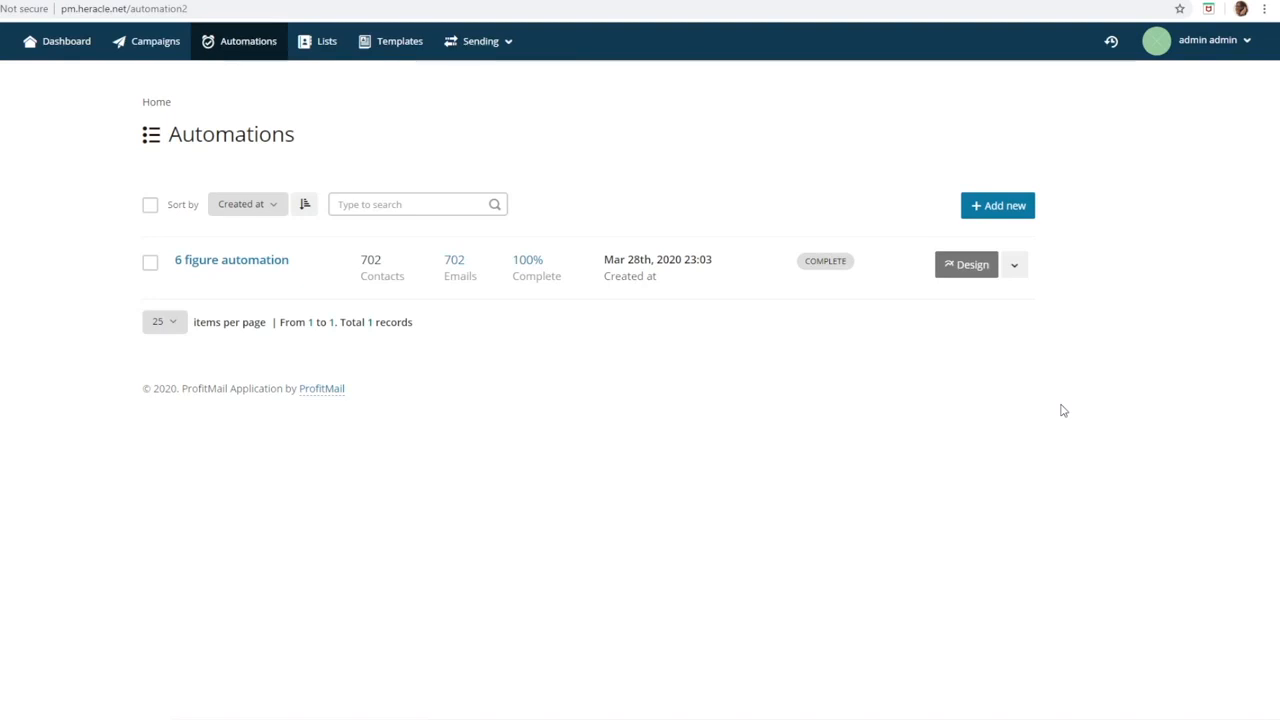
Step: Create a new automation named ProfitMail Launch that is associated with the ProfitMail mail list
click(997, 226)
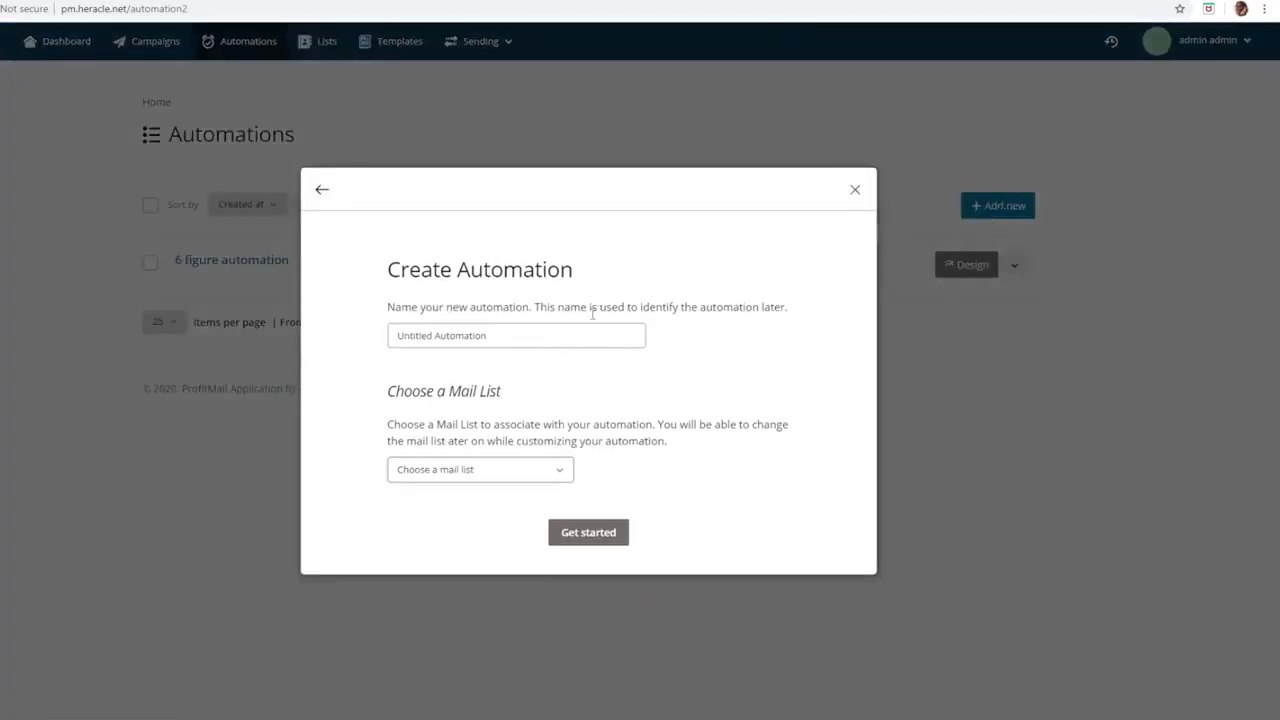
click(548, 332)
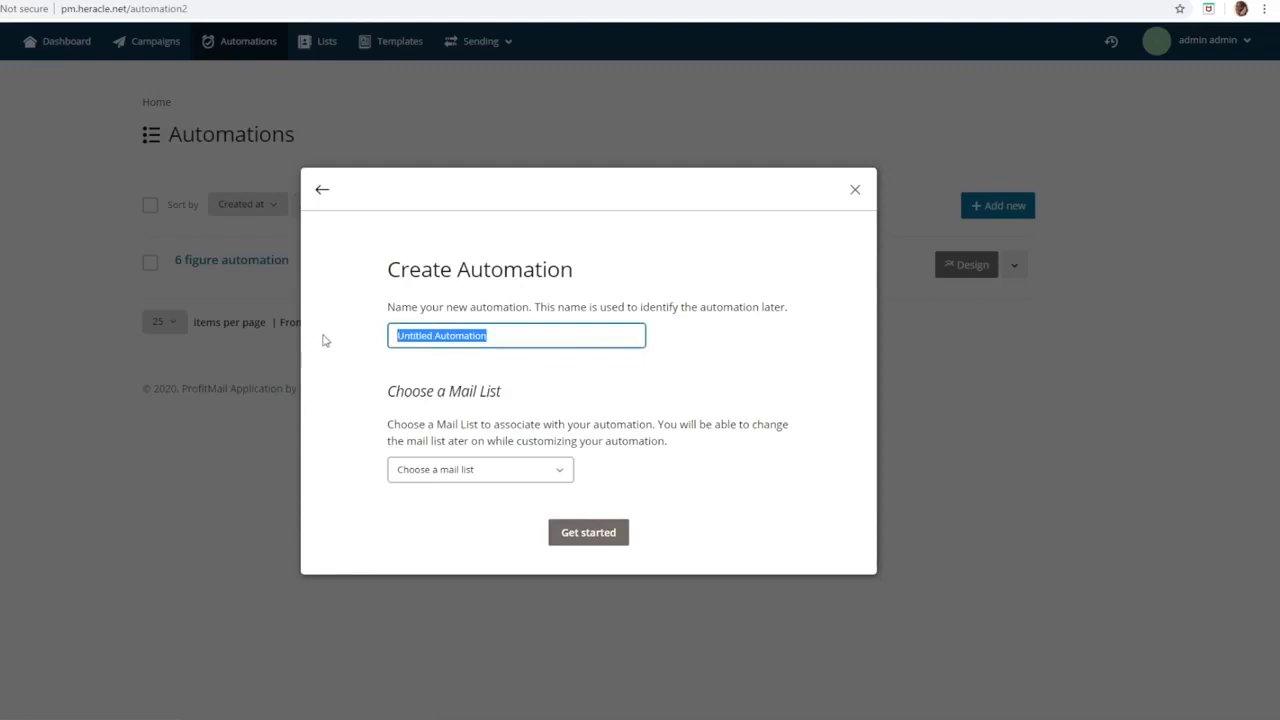
text(ProfitMail Lis)
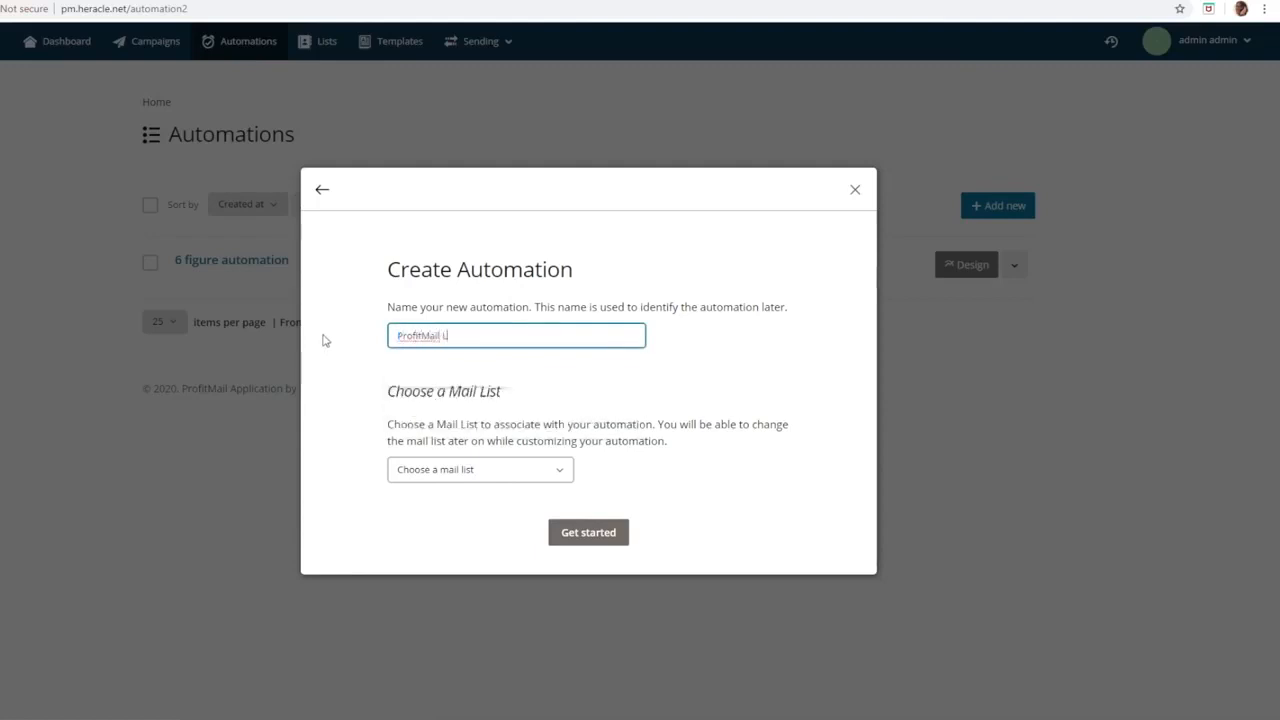
key(BackSpace)
key(BackSpace)
text(aunch)
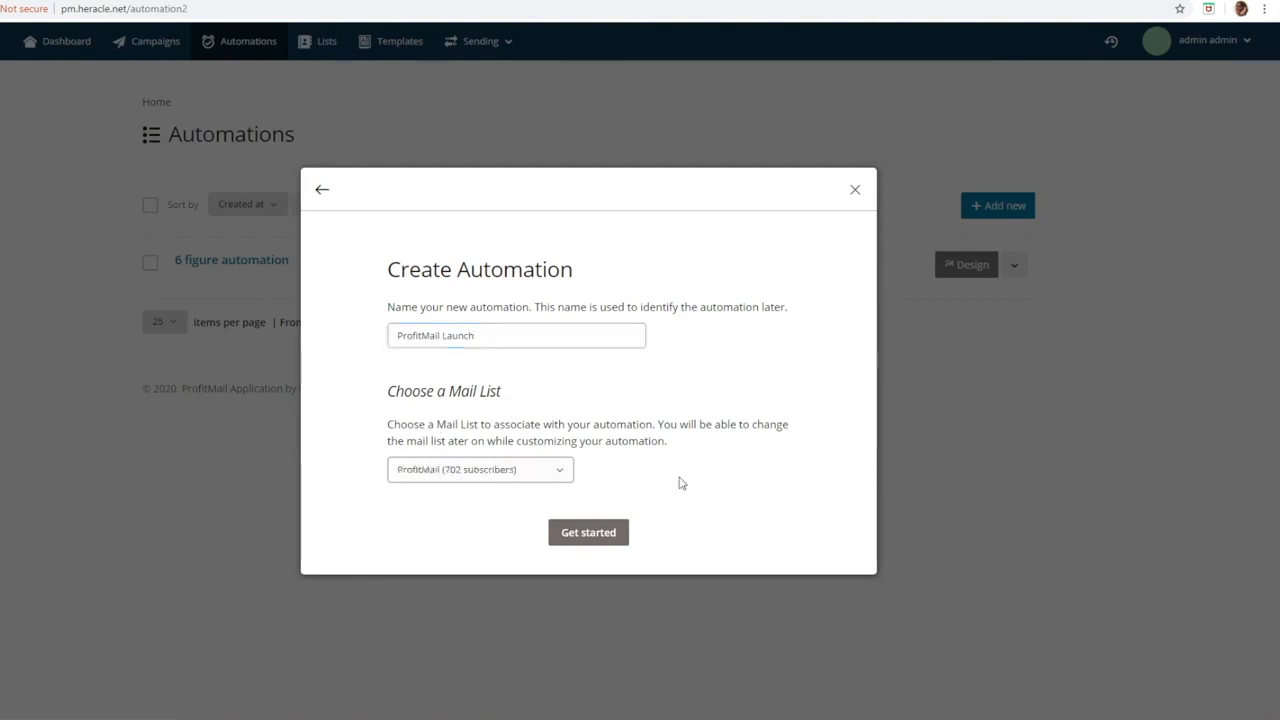
click(609, 546)
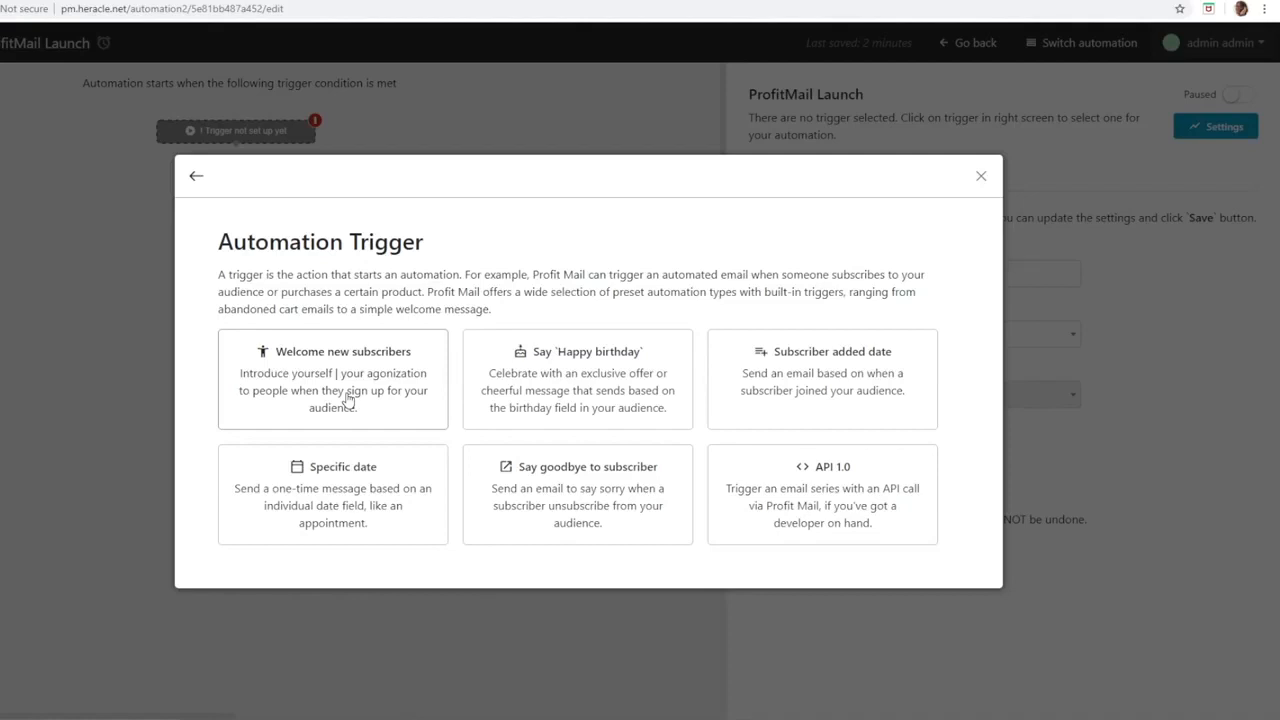
Step: Set the automation trigger to Welcome new subscribers and add a Send an Email action below it
click(348, 398)
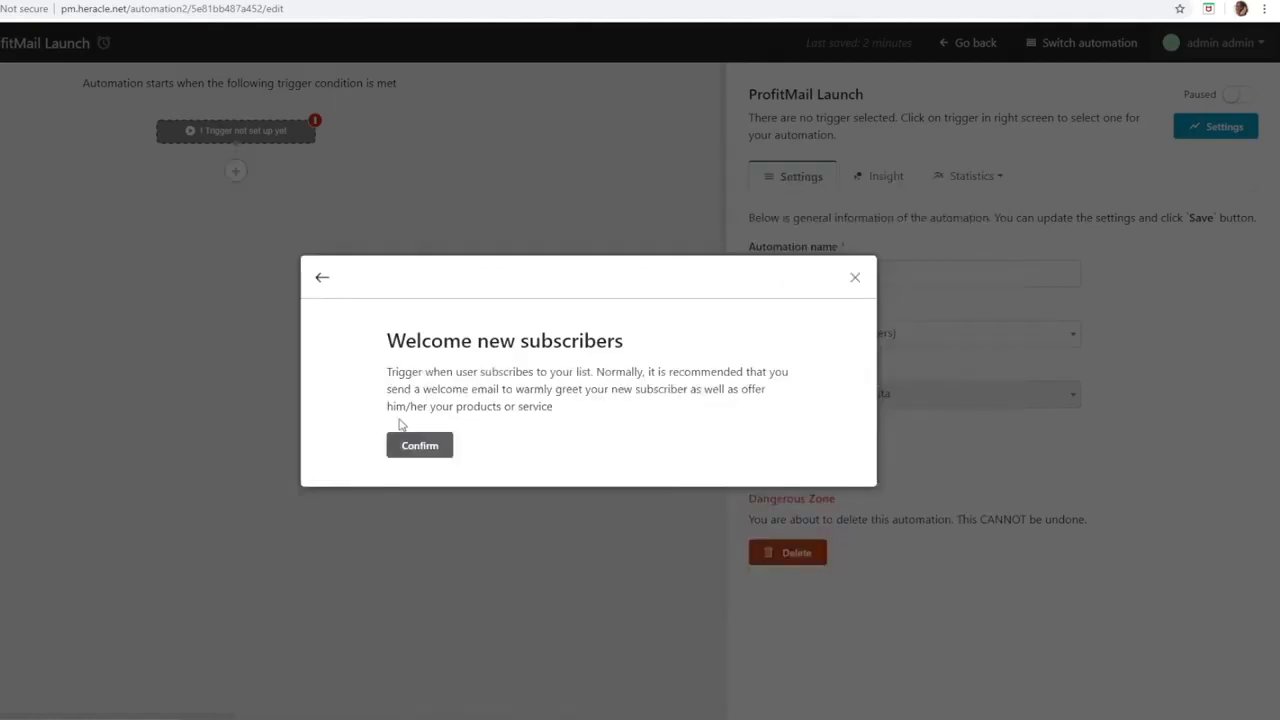
click(420, 447)
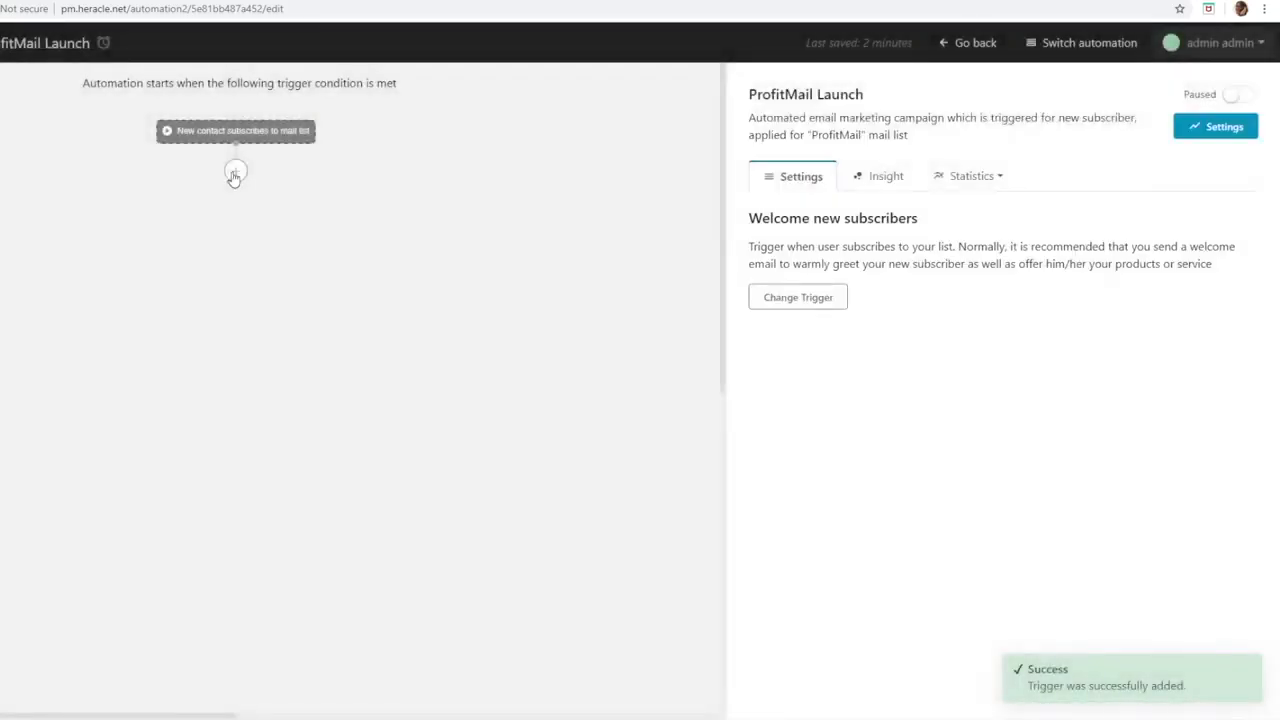
click(234, 173)
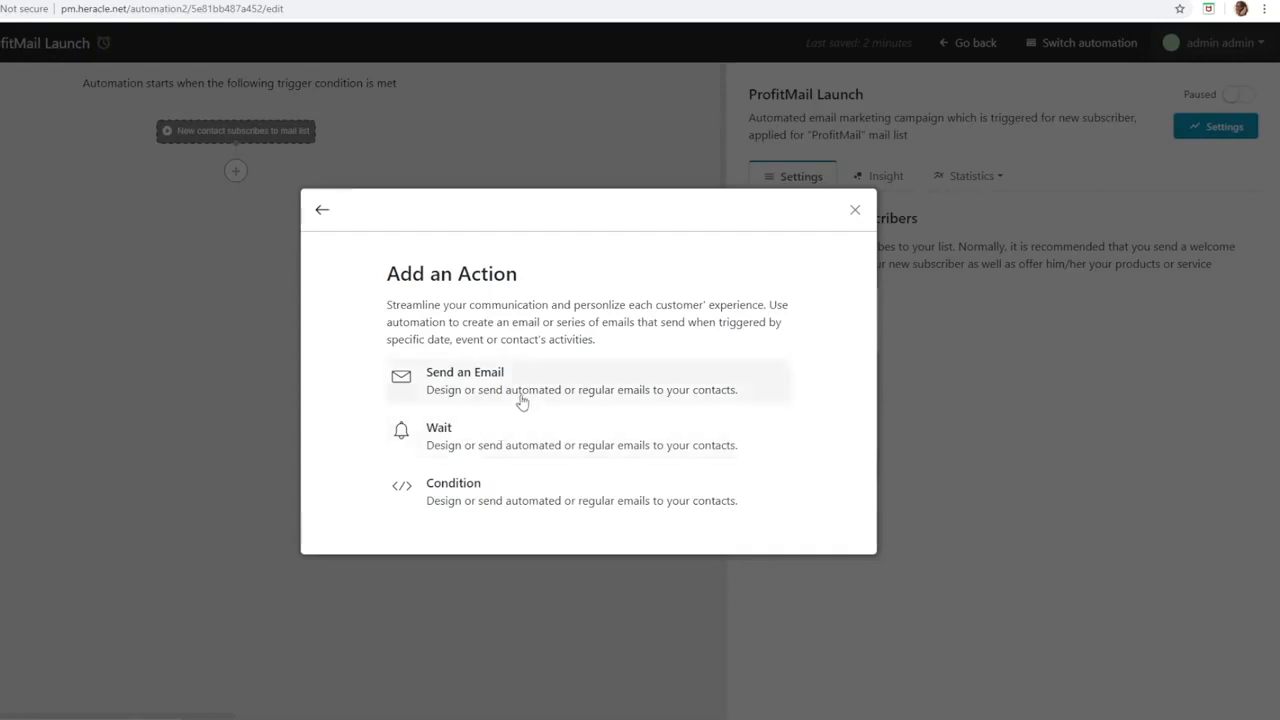
click(590, 376)
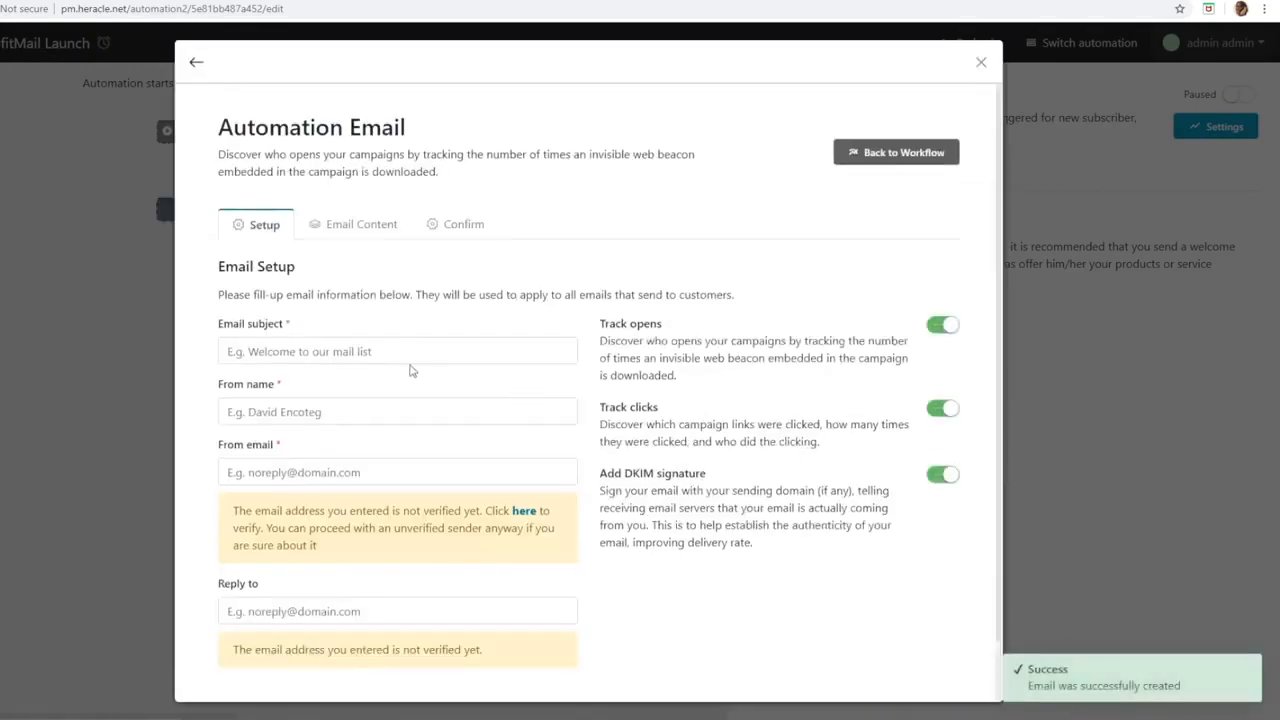
Step: Fill in the automation email's subject as Hello!, plus the sender's name, sender email and reply-to address, and save the setup
scroll(380, 290, down, 1)
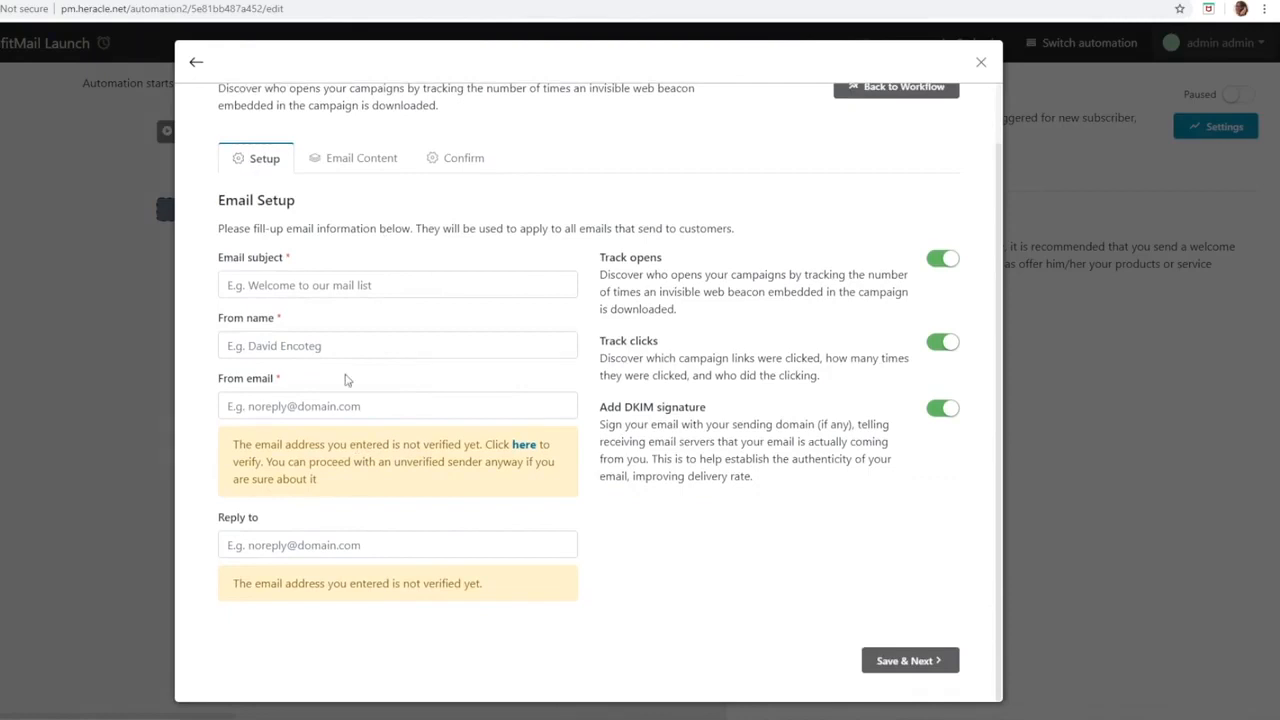
click(360, 287)
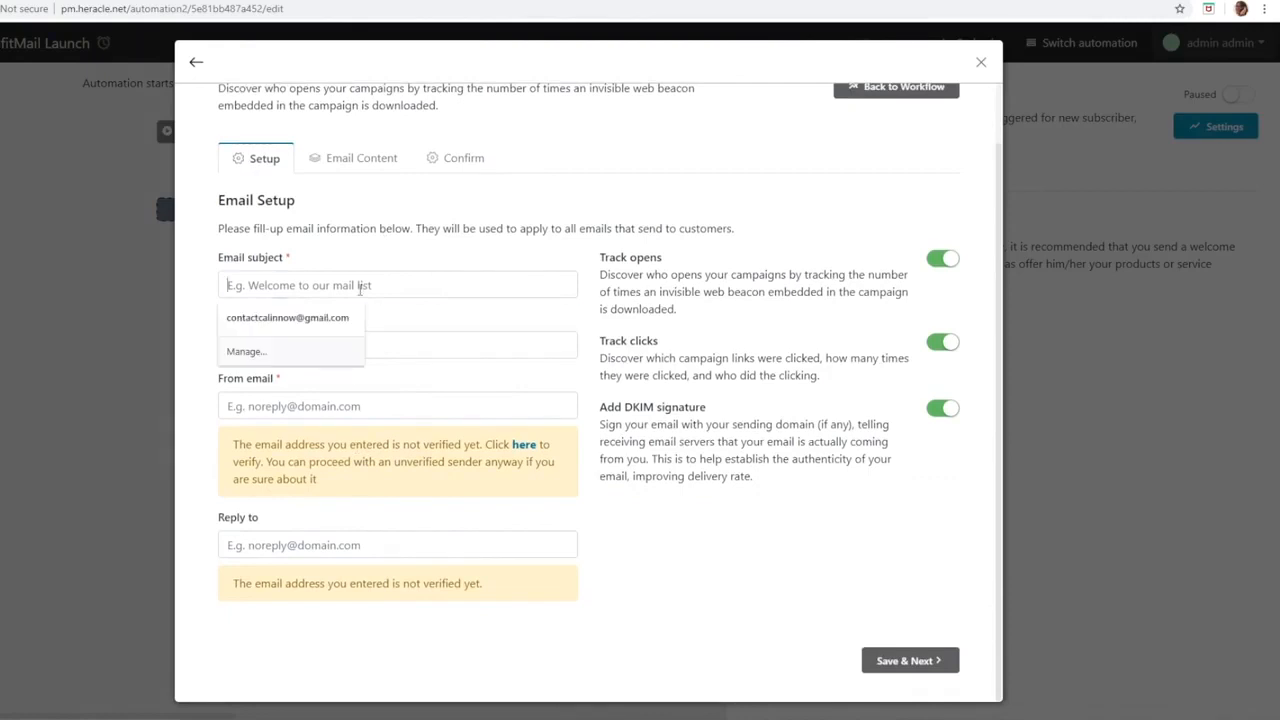
click(340, 312)
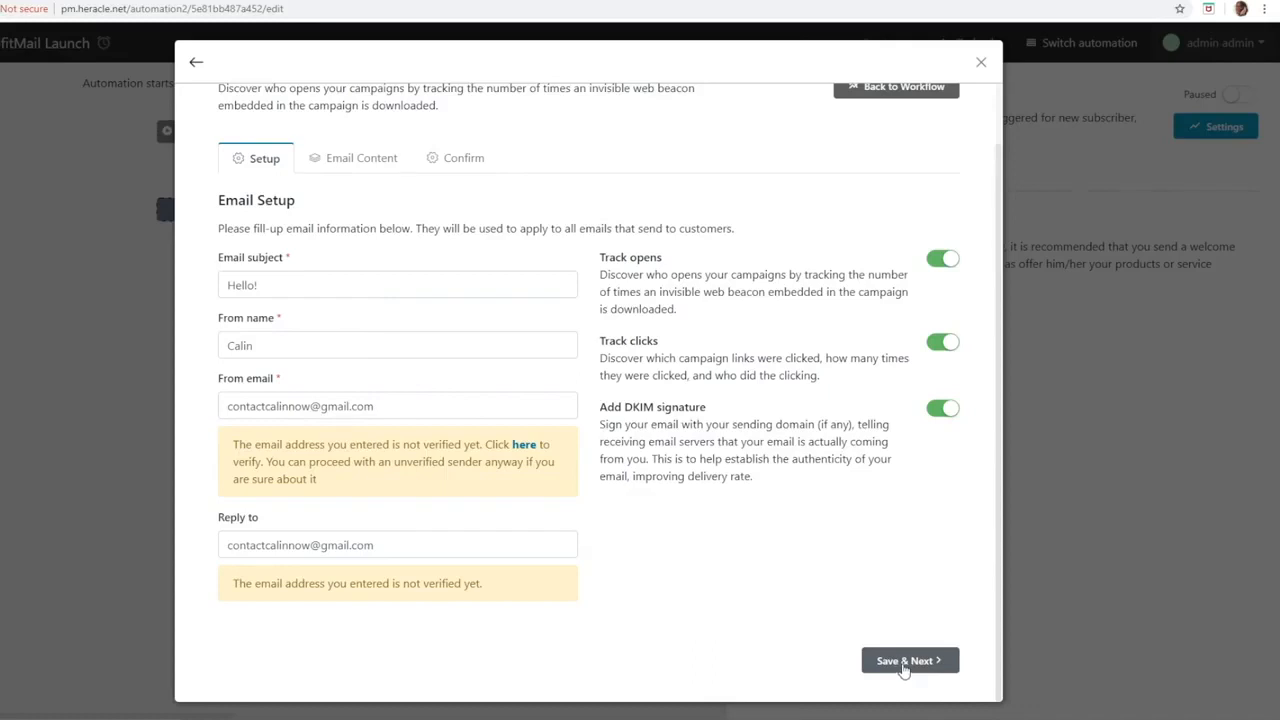
click(903, 661)
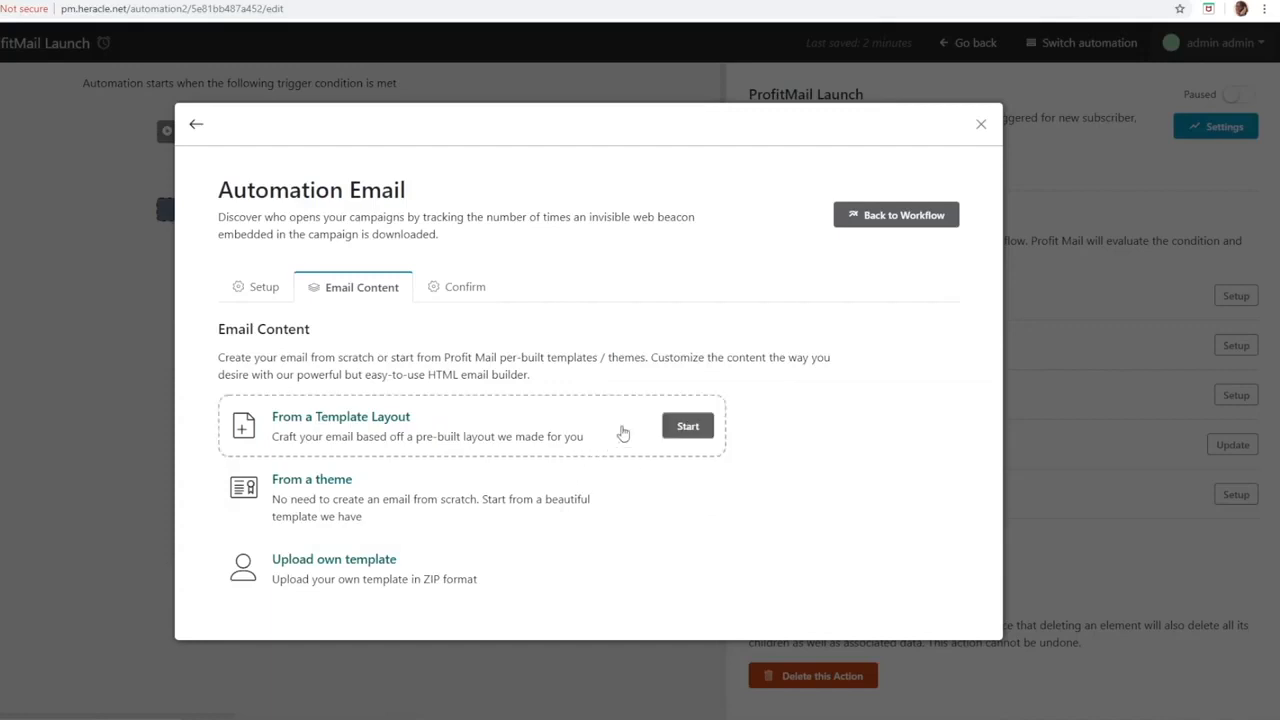
Step: Apply the dark blue theme as the automation email's content, skip the email builder and return to the workflow
click(689, 427)
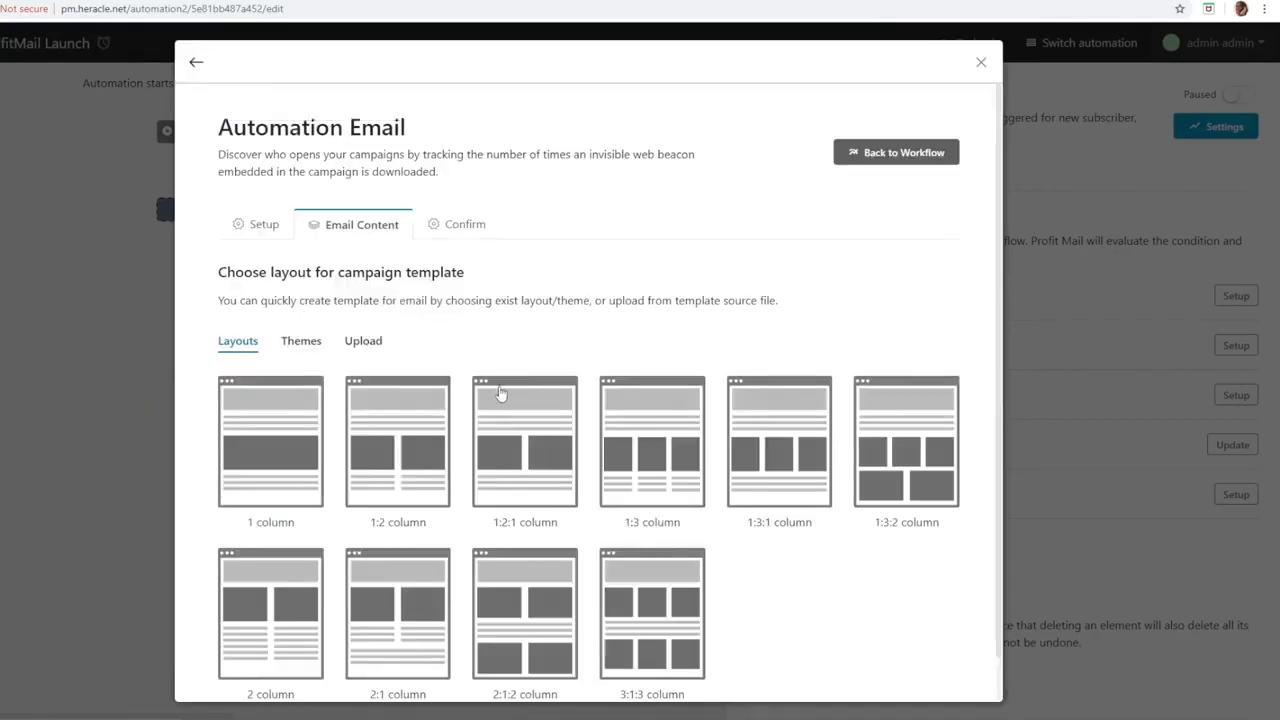
click(312, 340)
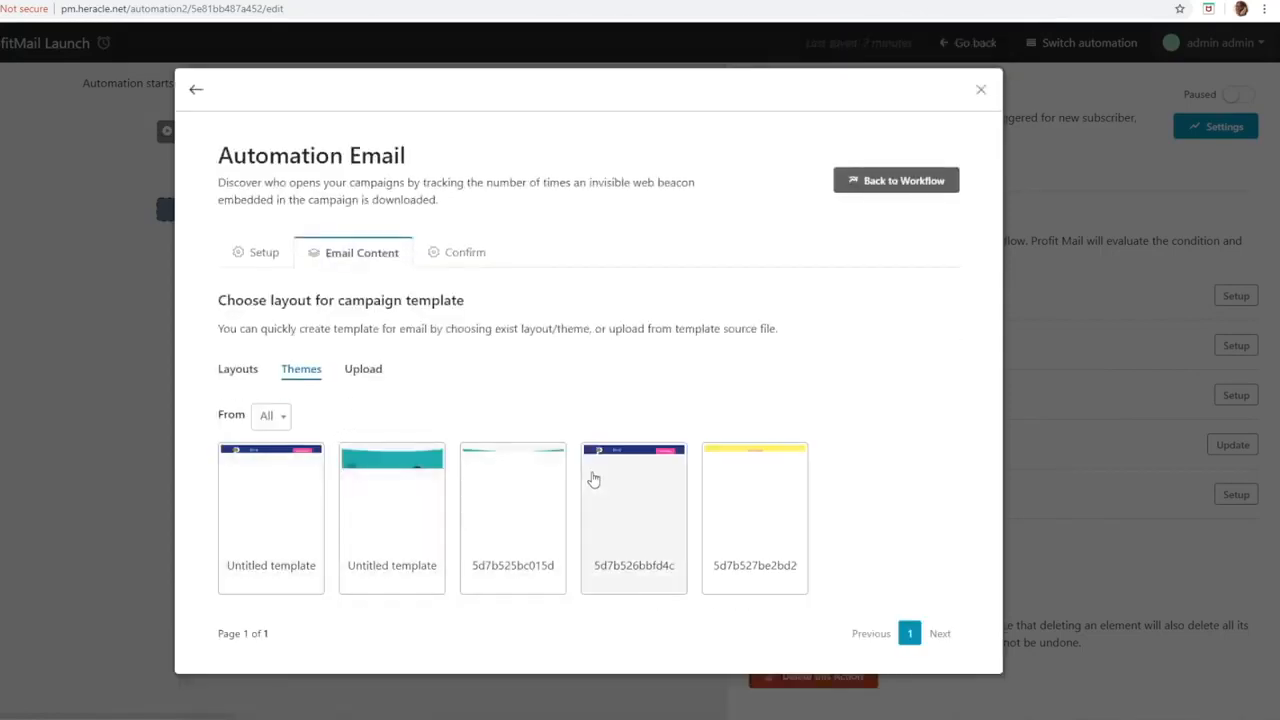
click(400, 517)
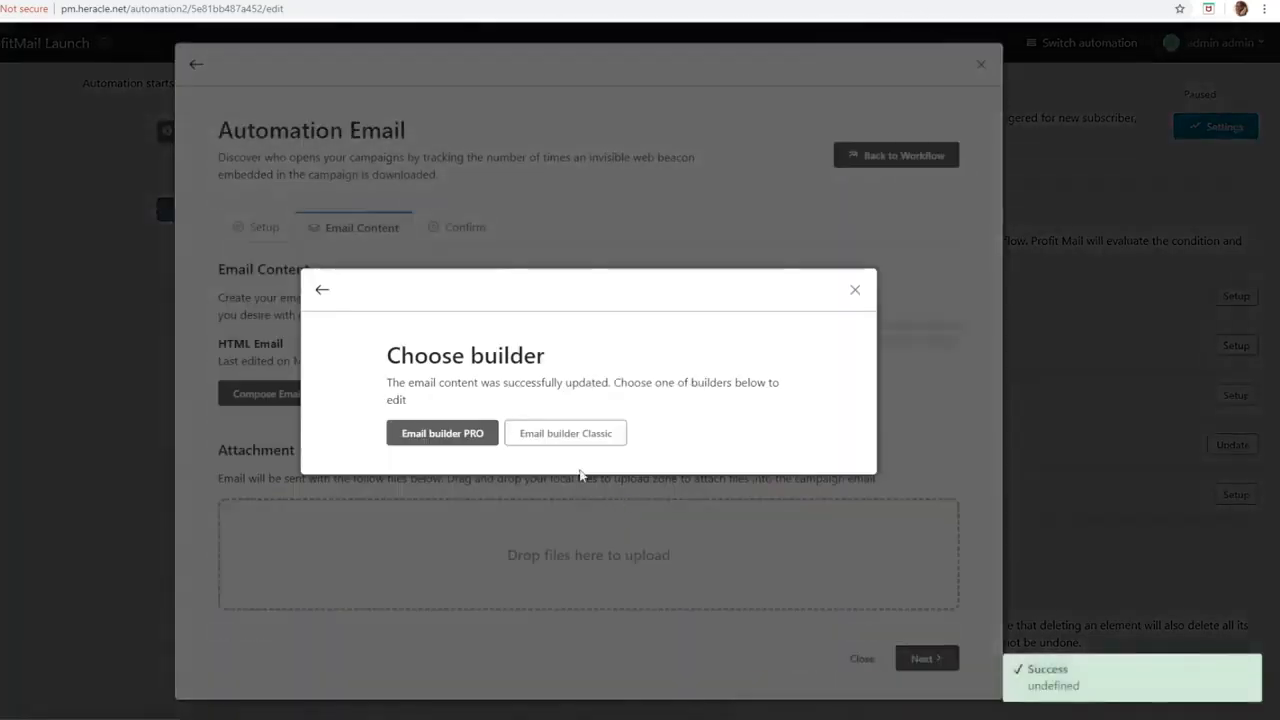
click(852, 291)
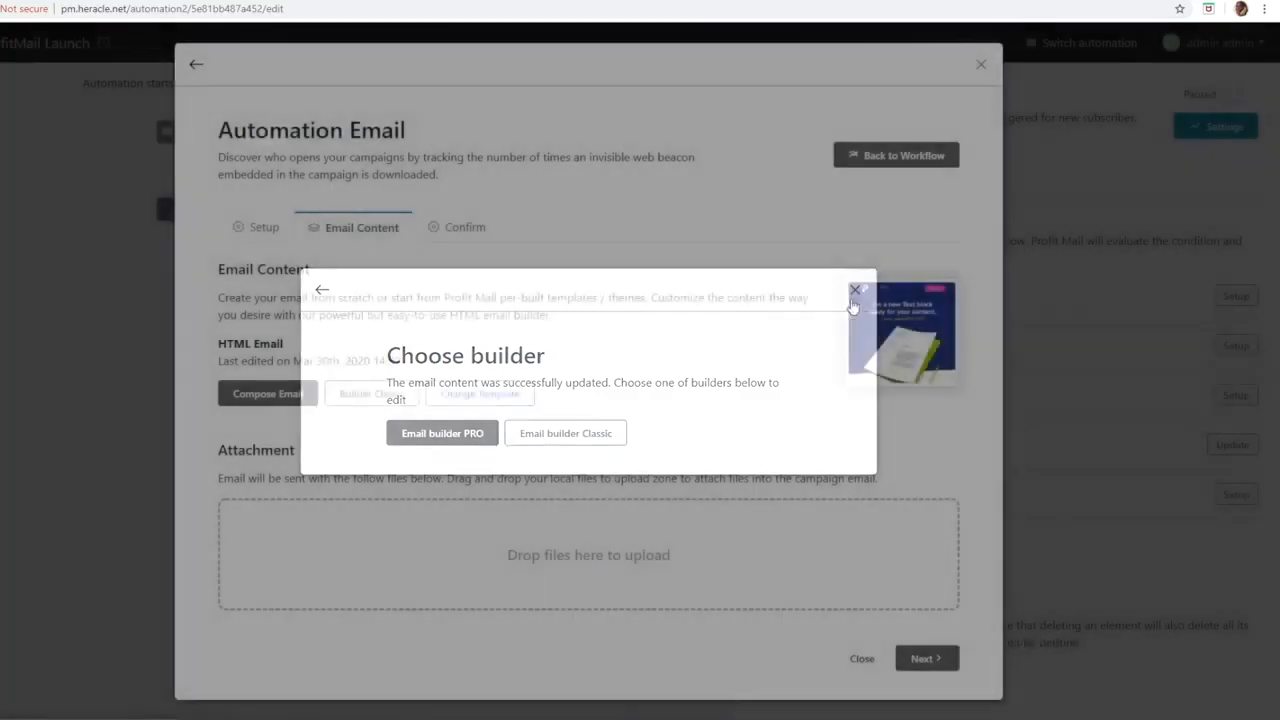
click(928, 656)
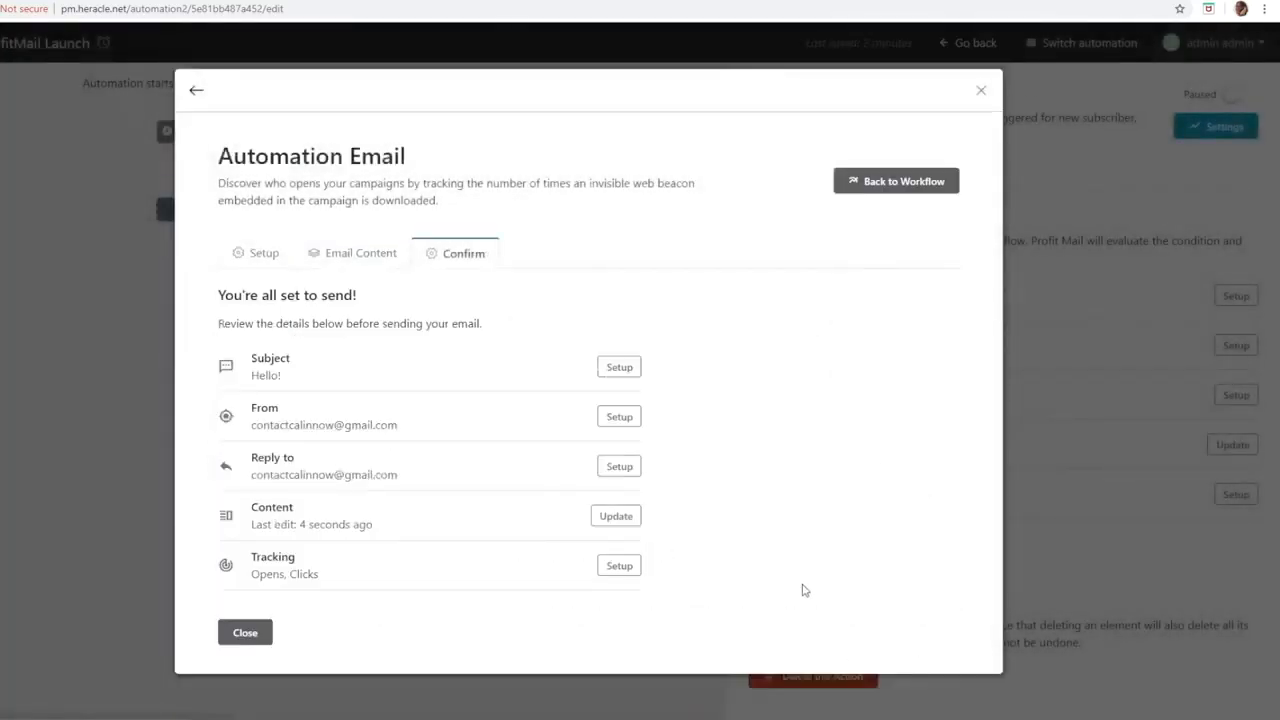
click(245, 633)
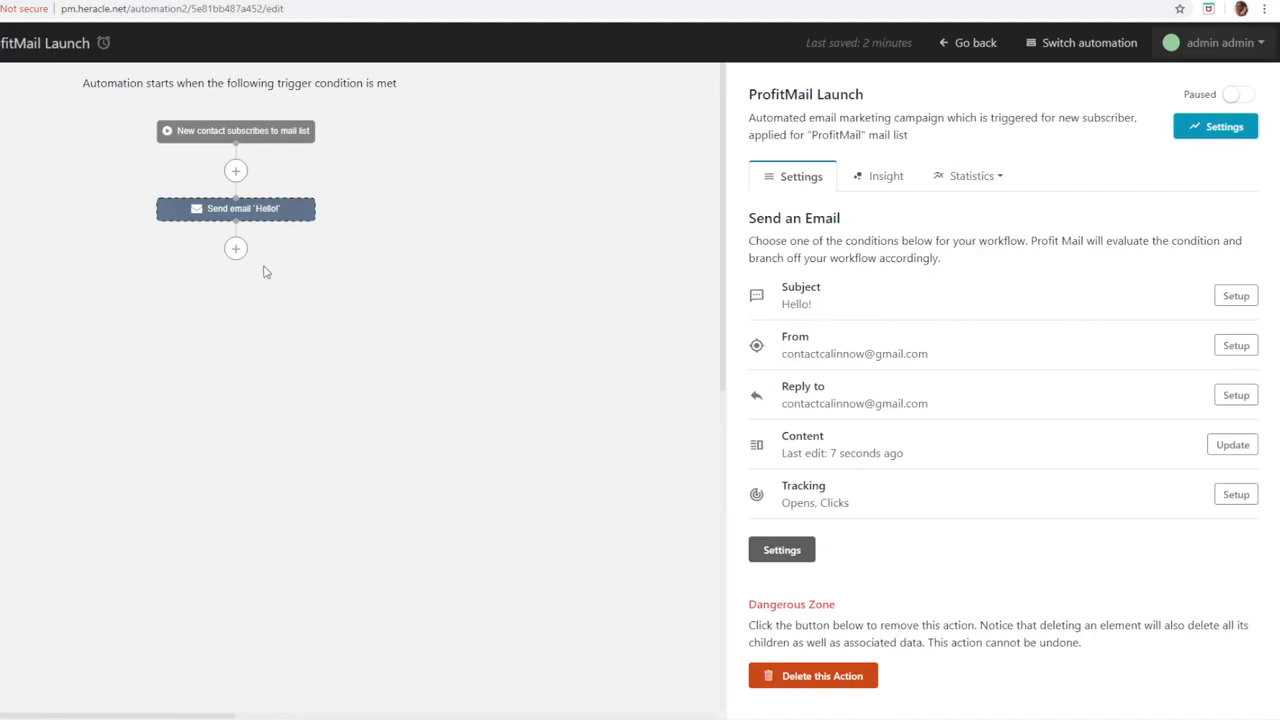
Step: Add a condition below the Hello! email with the criterion Subscriber read an Email, checking the Hello! email
click(236, 250)
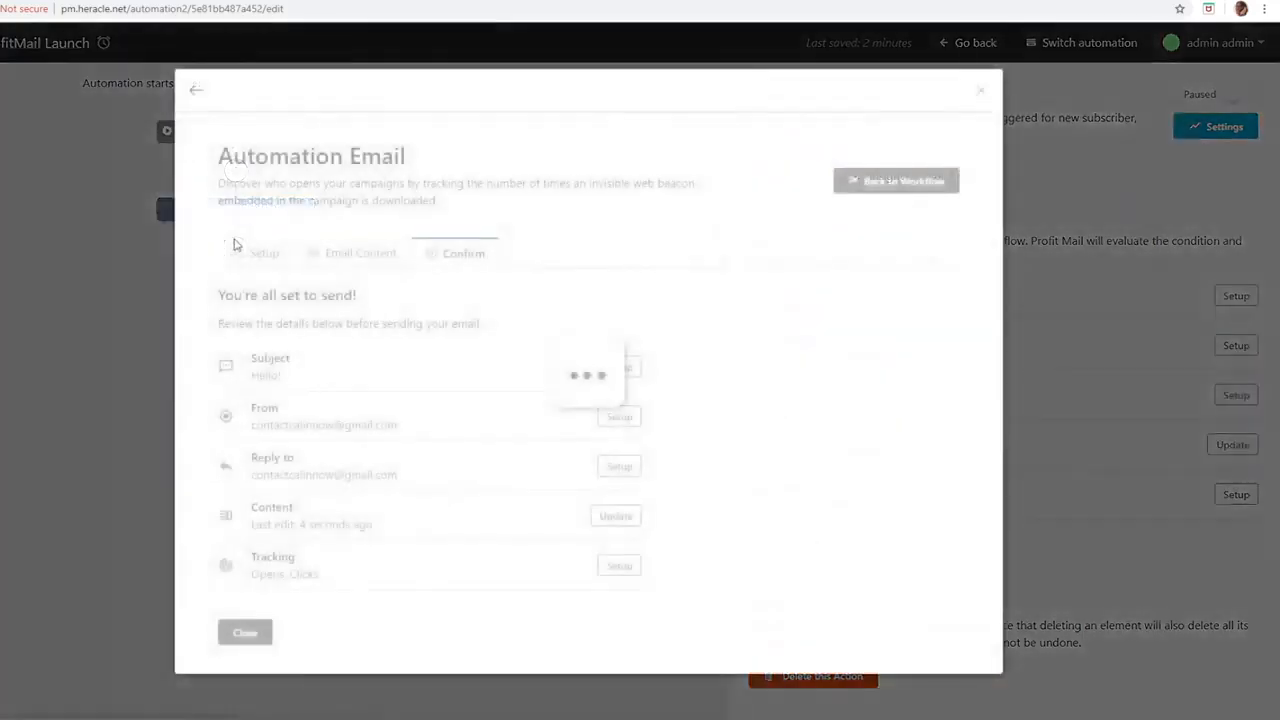
click(485, 490)
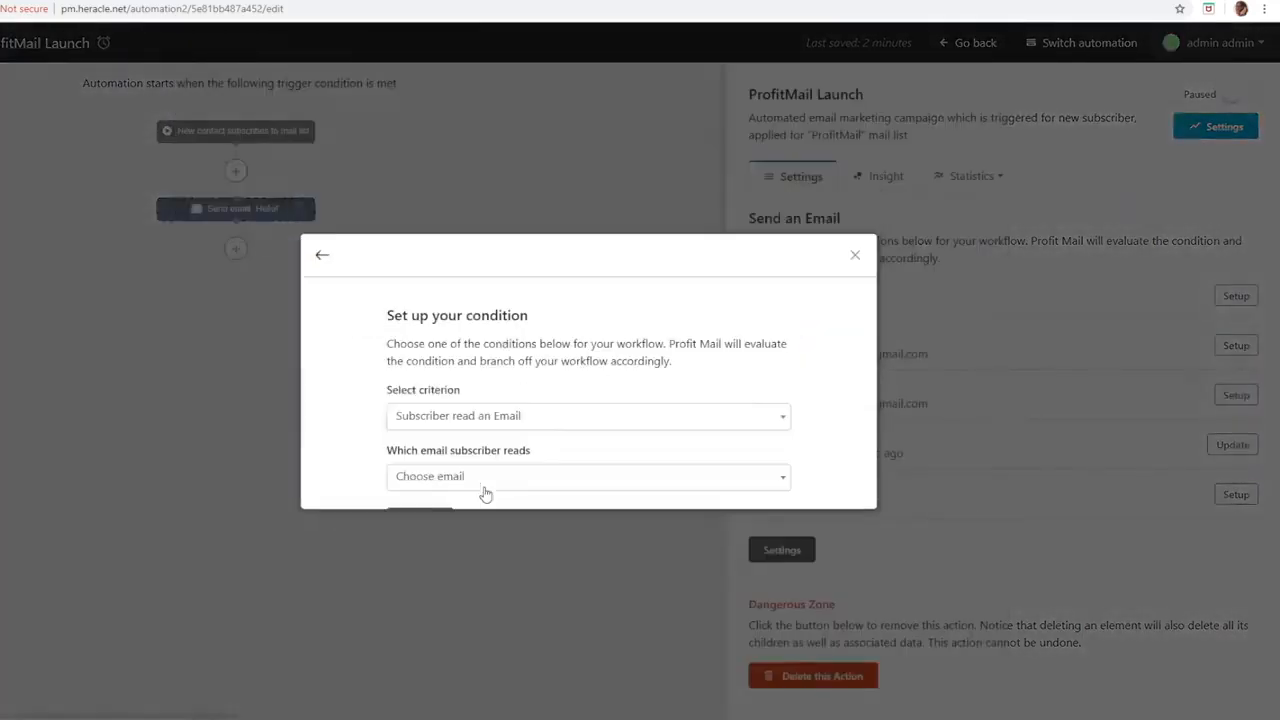
click(466, 496)
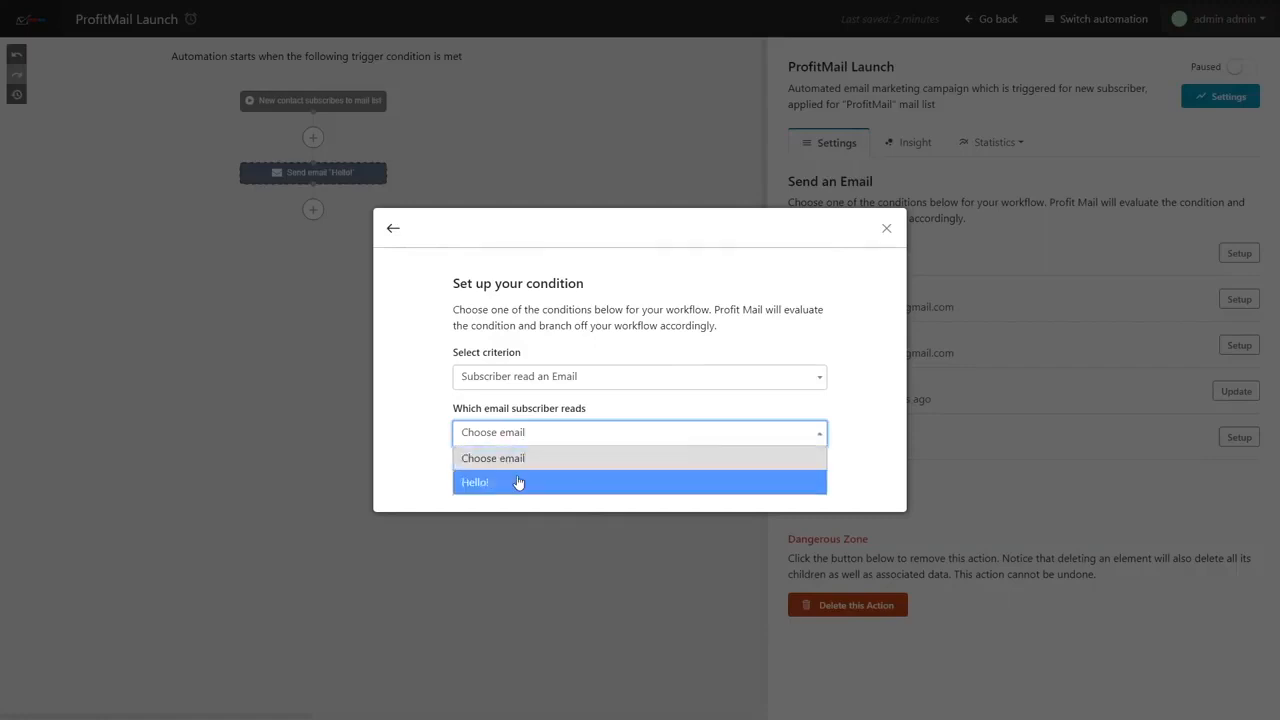
click(517, 483)
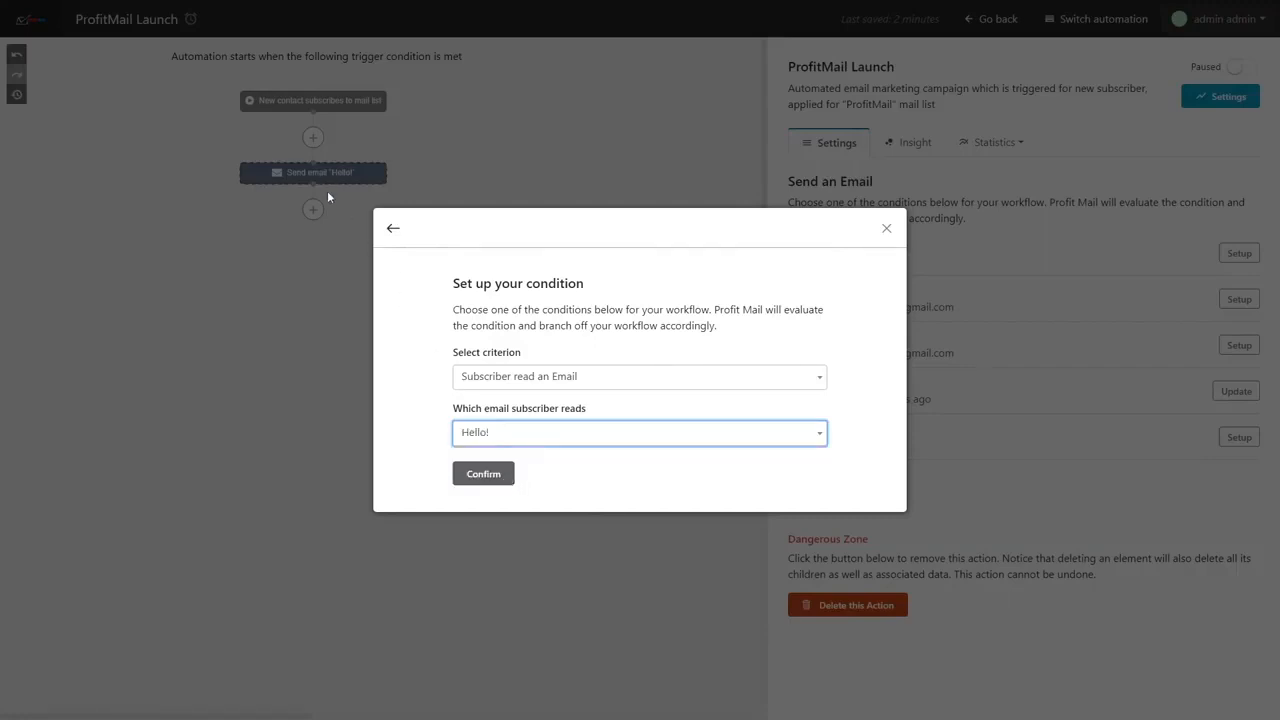
click(475, 476)
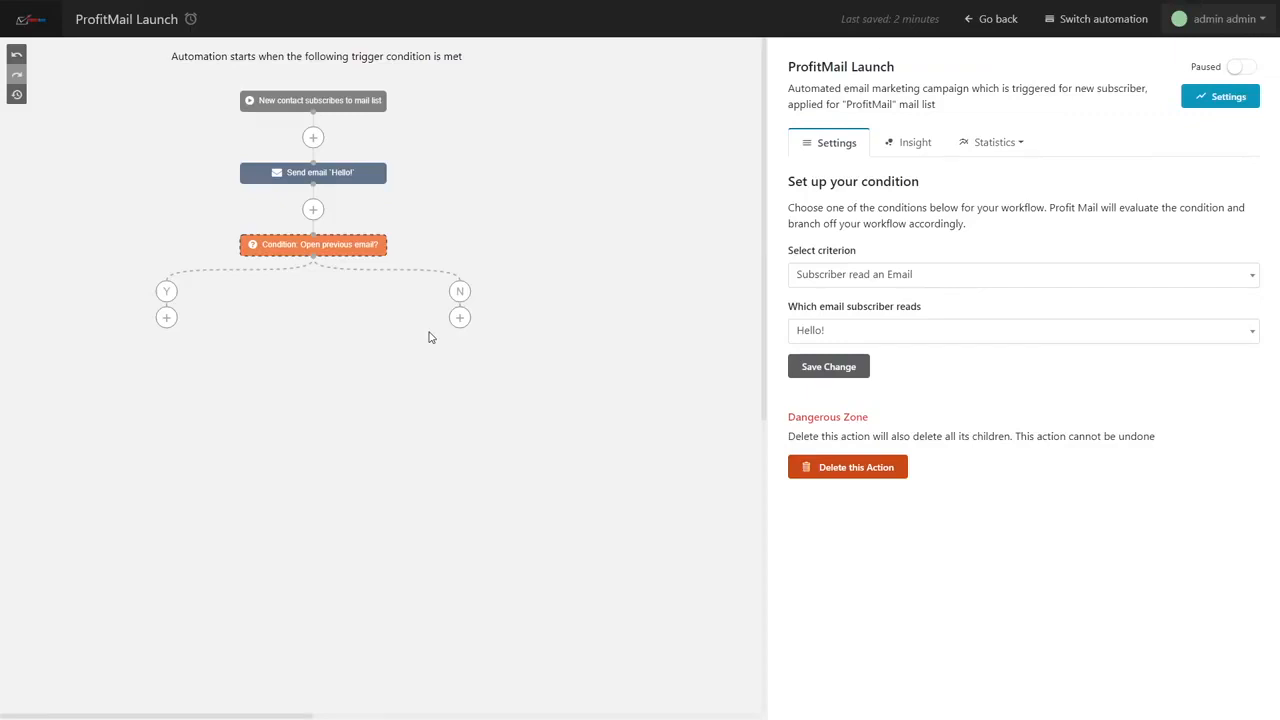
click(166, 317)
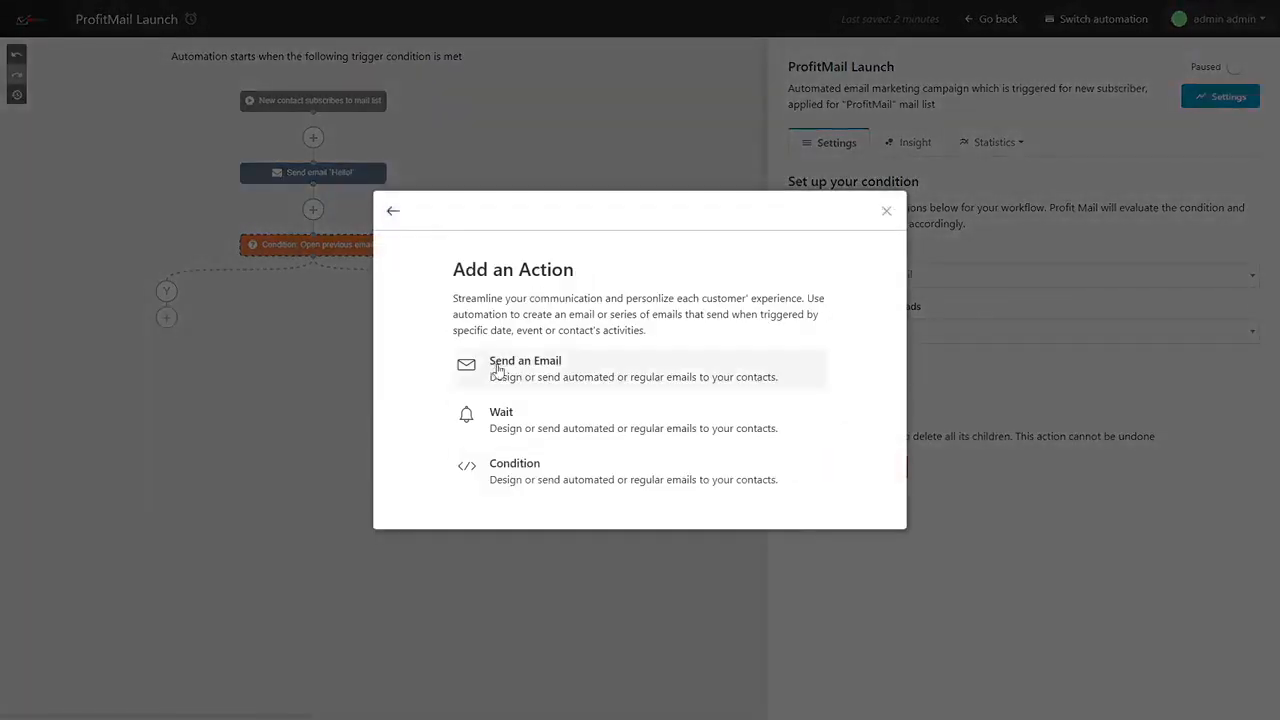
click(886, 211)
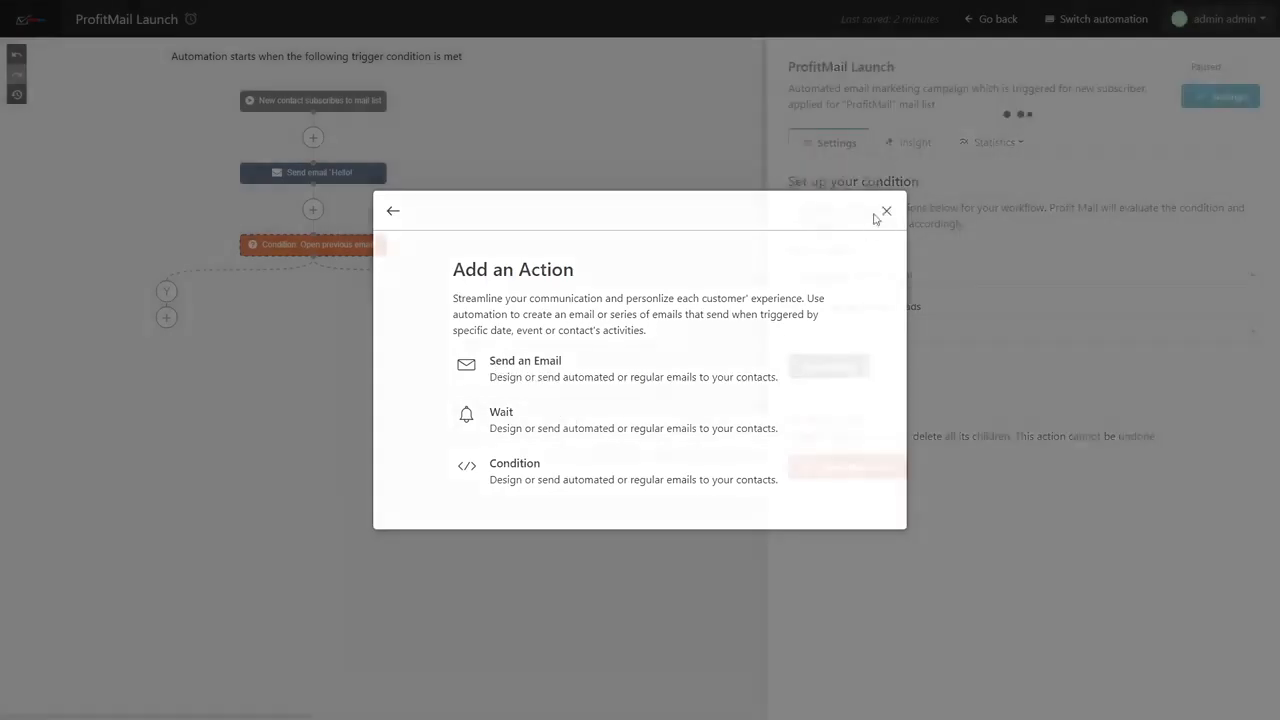
click(461, 324)
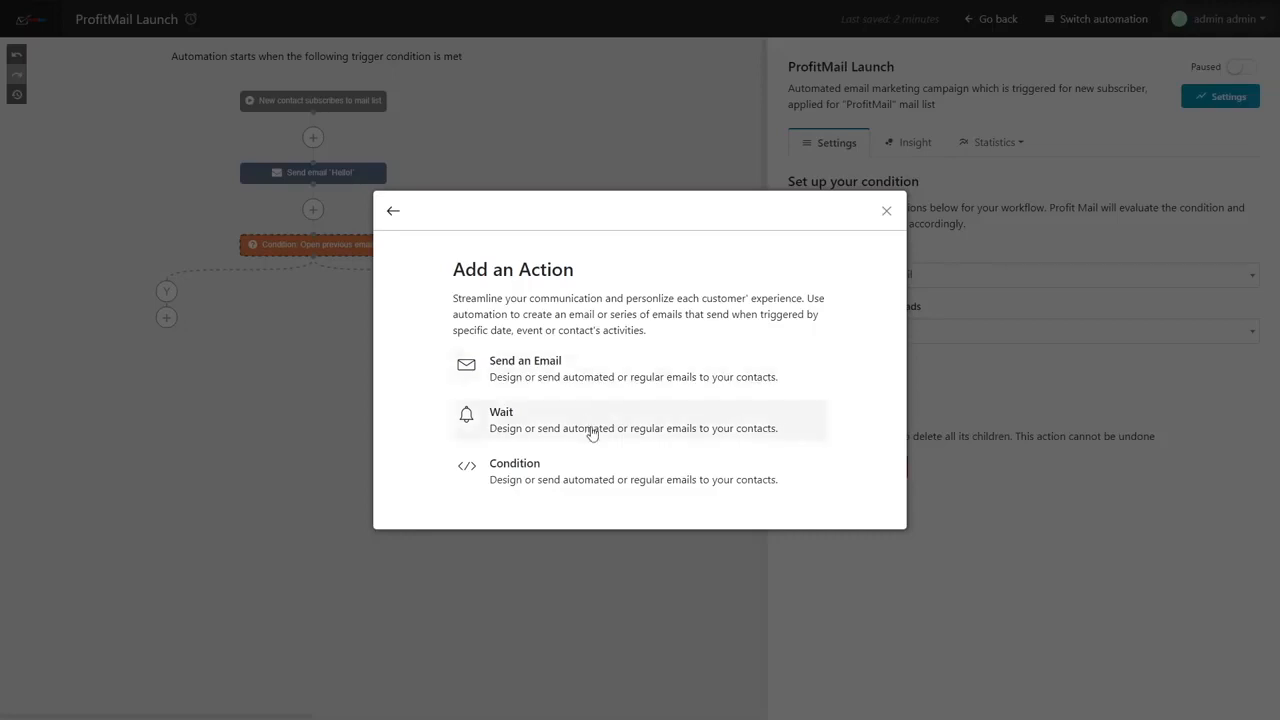
click(885, 212)
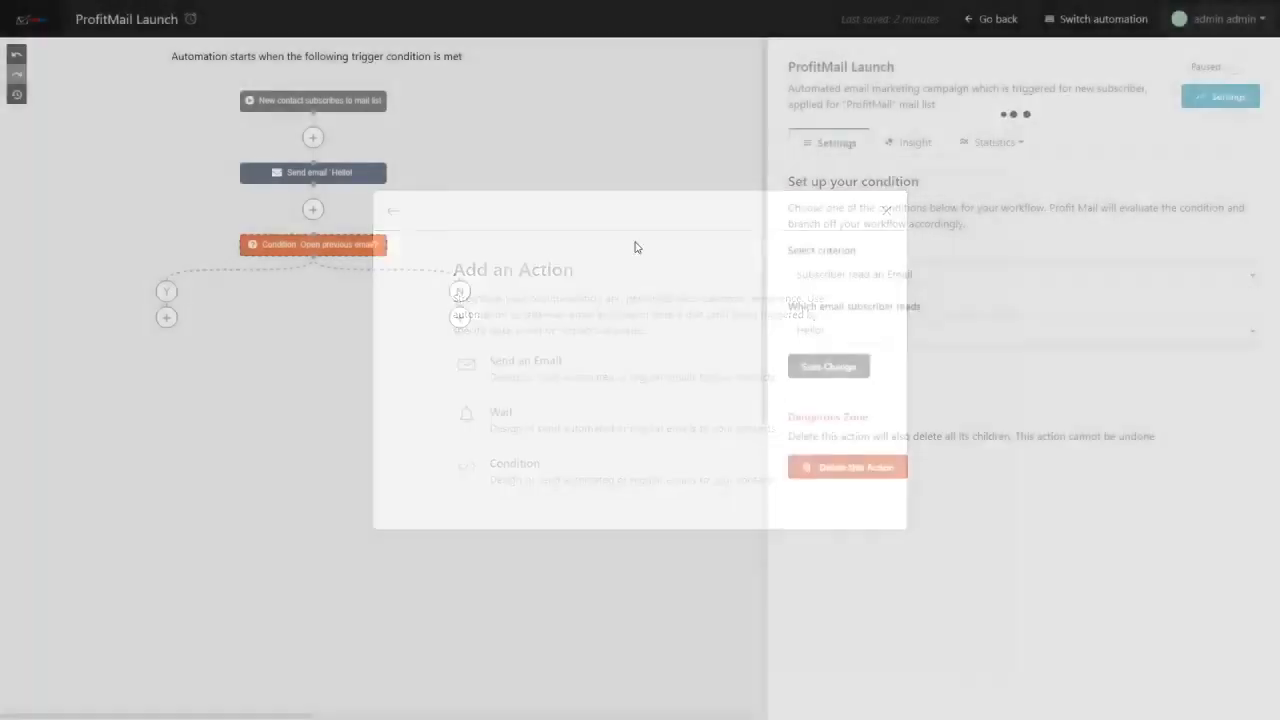
Step: Add a Wait action of 1 hour to the condition's Yes branch
click(167, 318)
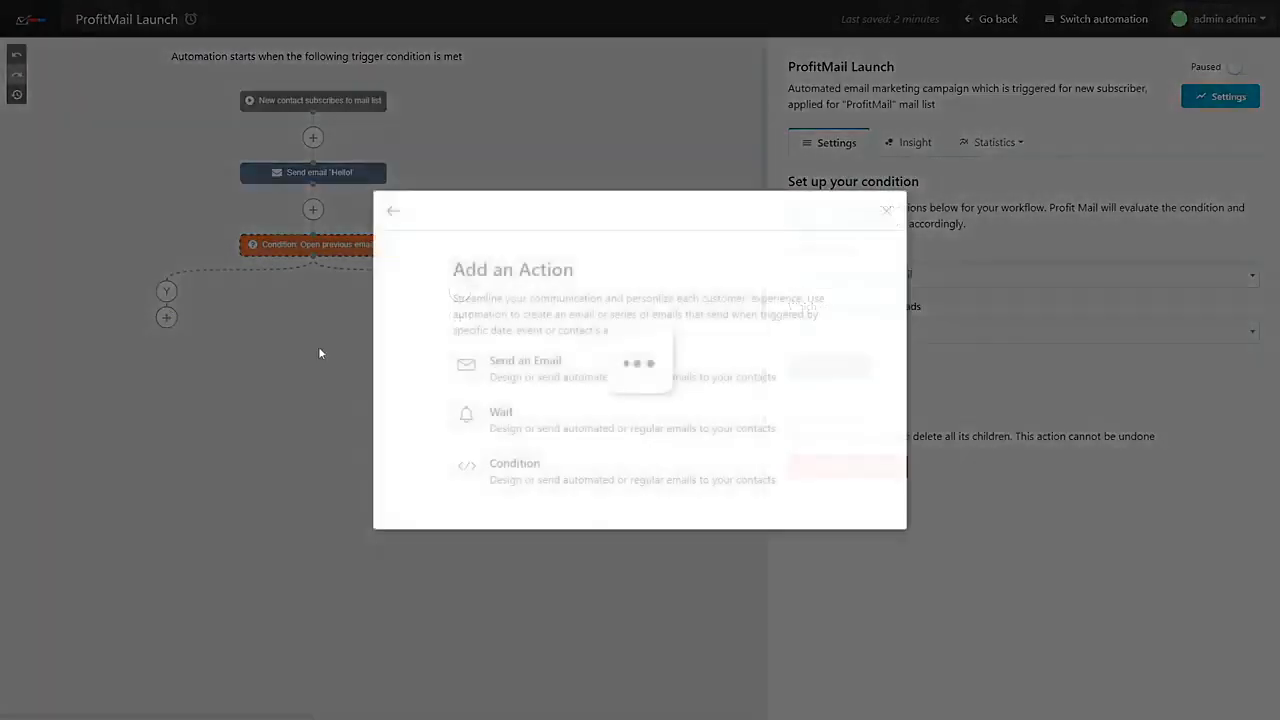
click(537, 428)
click(535, 400)
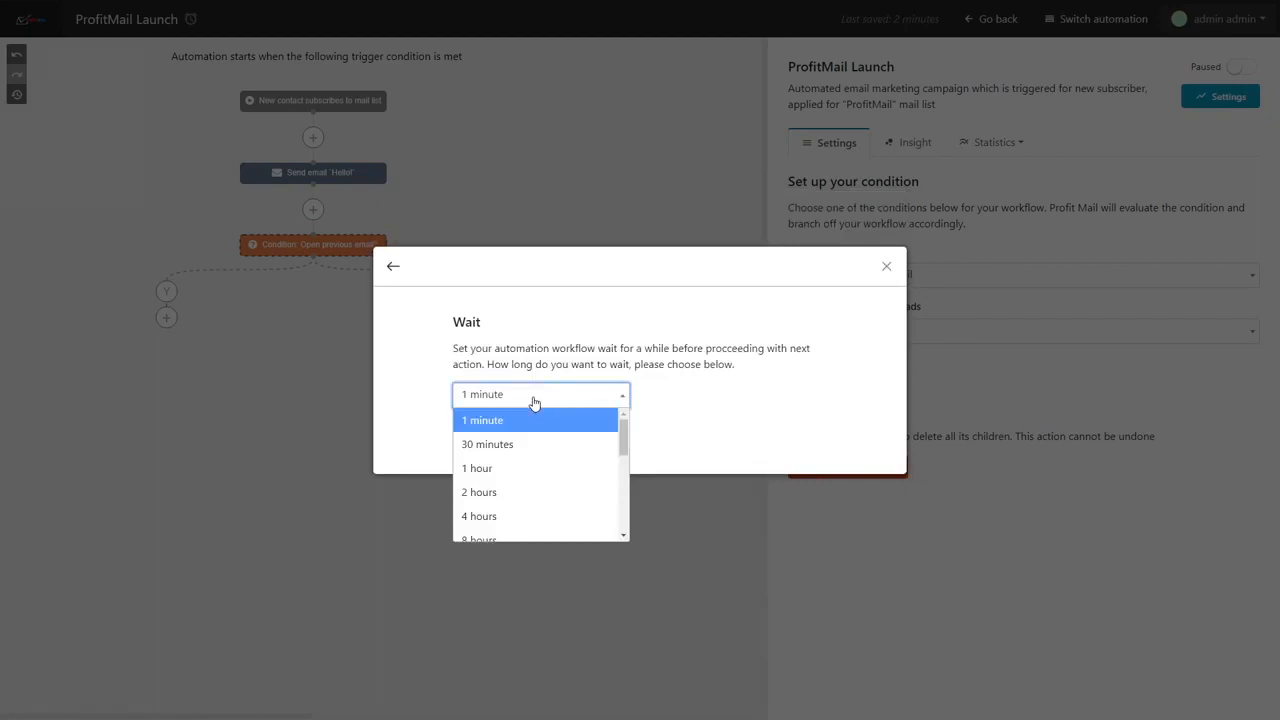
scroll(545, 466, down, 5)
scroll(523, 472, down, 1)
scroll(523, 472, up, 6)
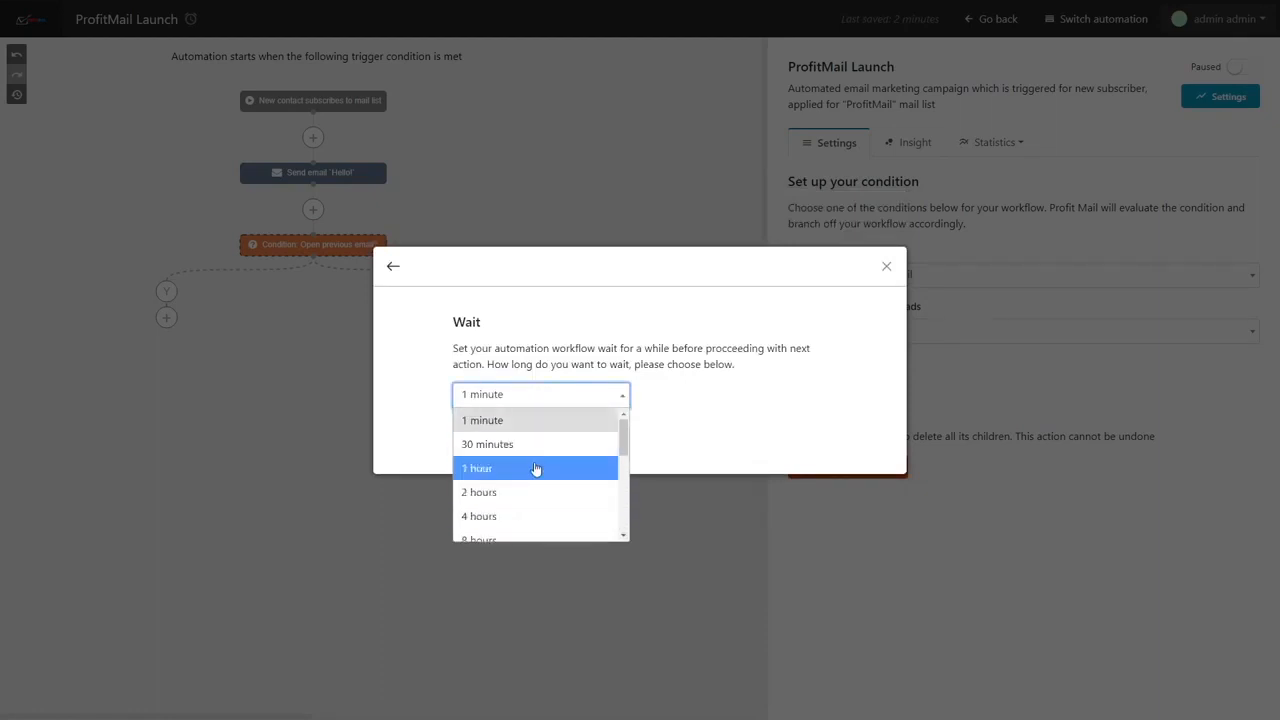
click(535, 468)
click(491, 446)
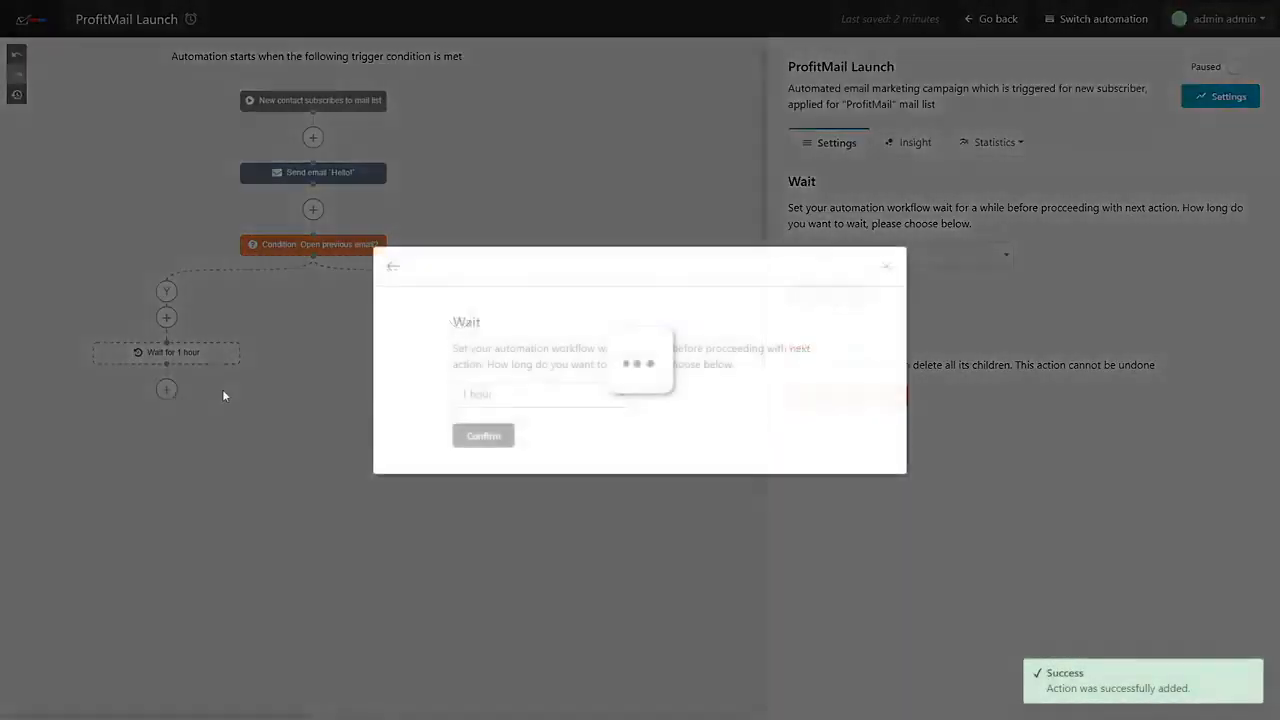
Step: Add a Send an Email action below the 1 hour wait, close its setup unfilled and open the automation's insight
click(166, 389)
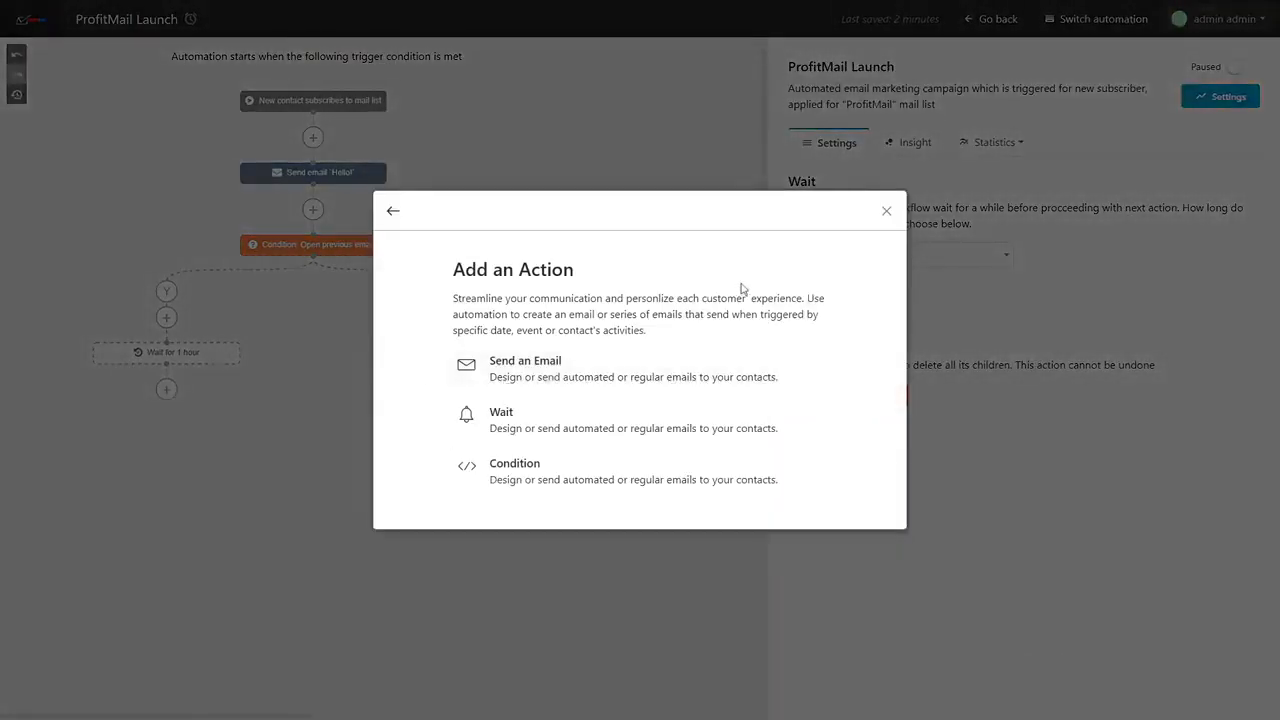
click(658, 366)
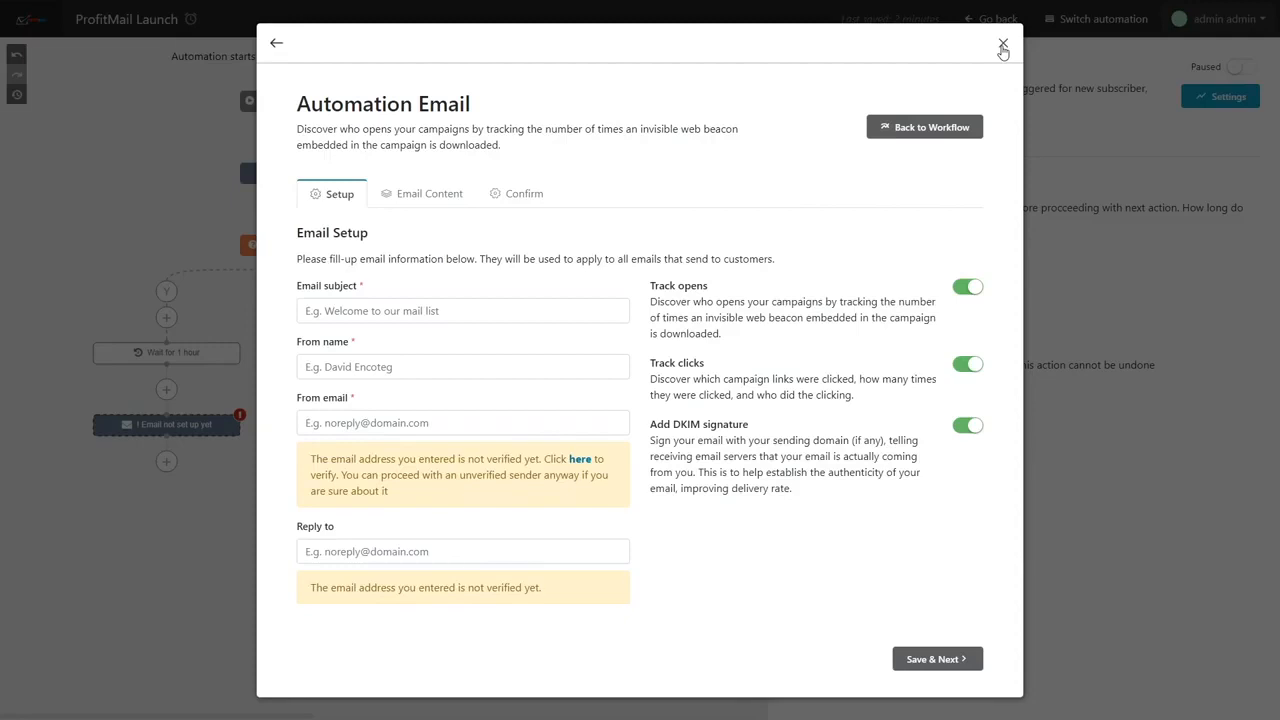
click(1003, 47)
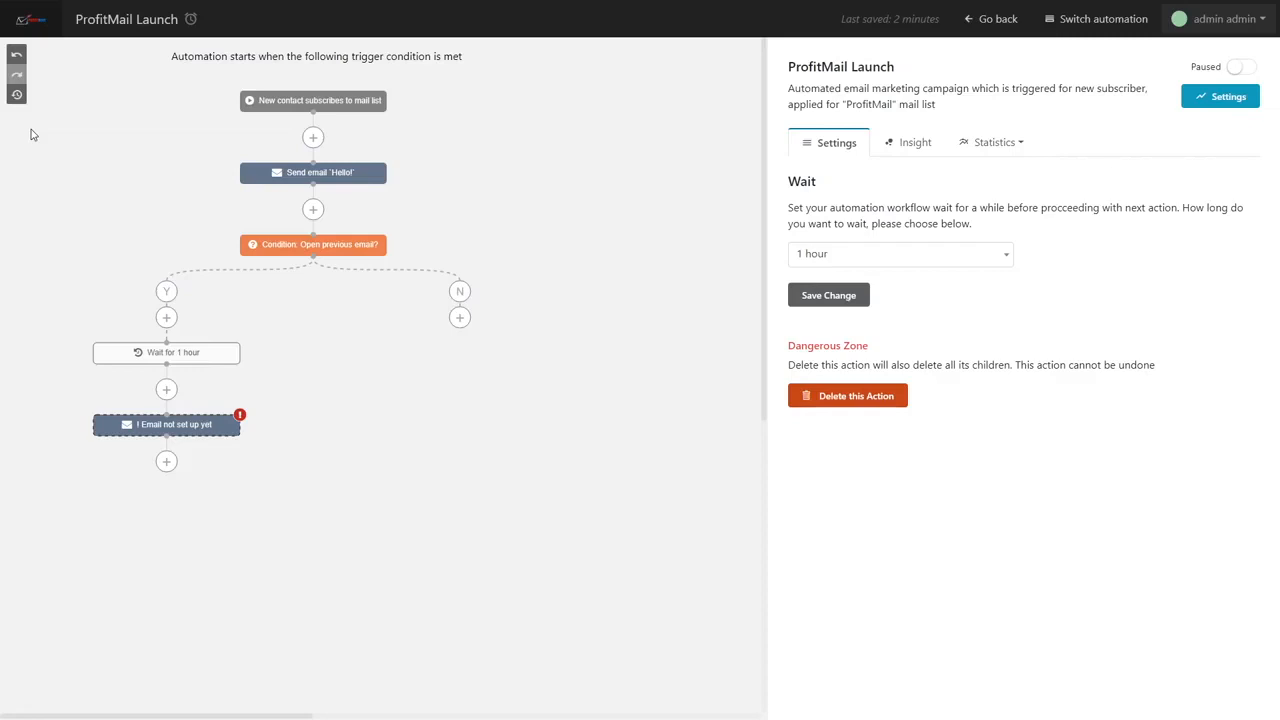
click(914, 142)
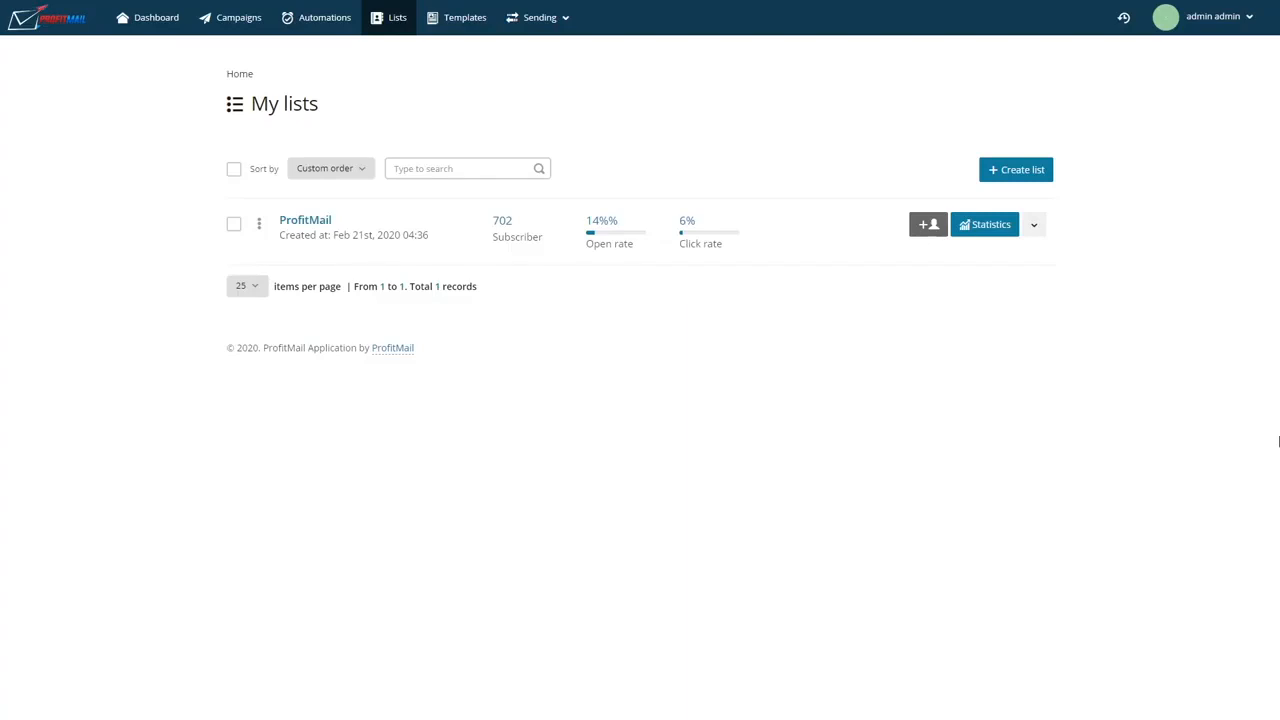
Step: View the ProfitMail list's new subscriber form and its page for importing subscribers
click(926, 227)
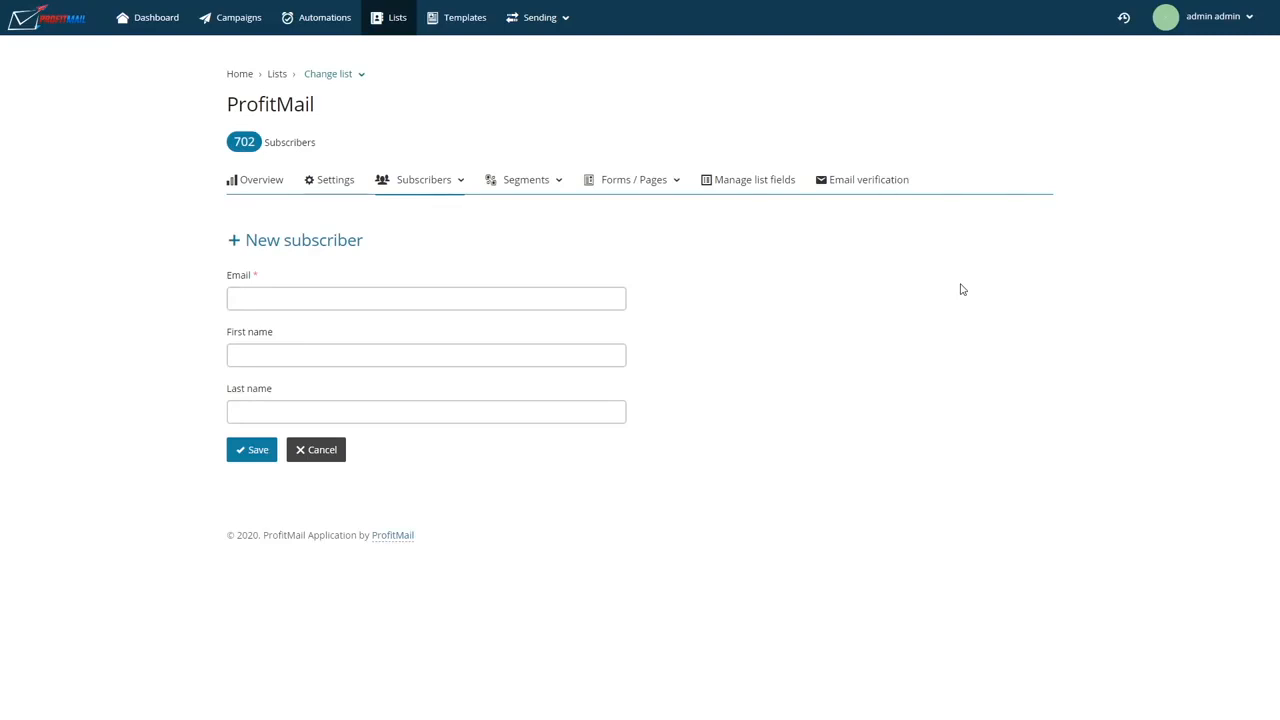
click(420, 194)
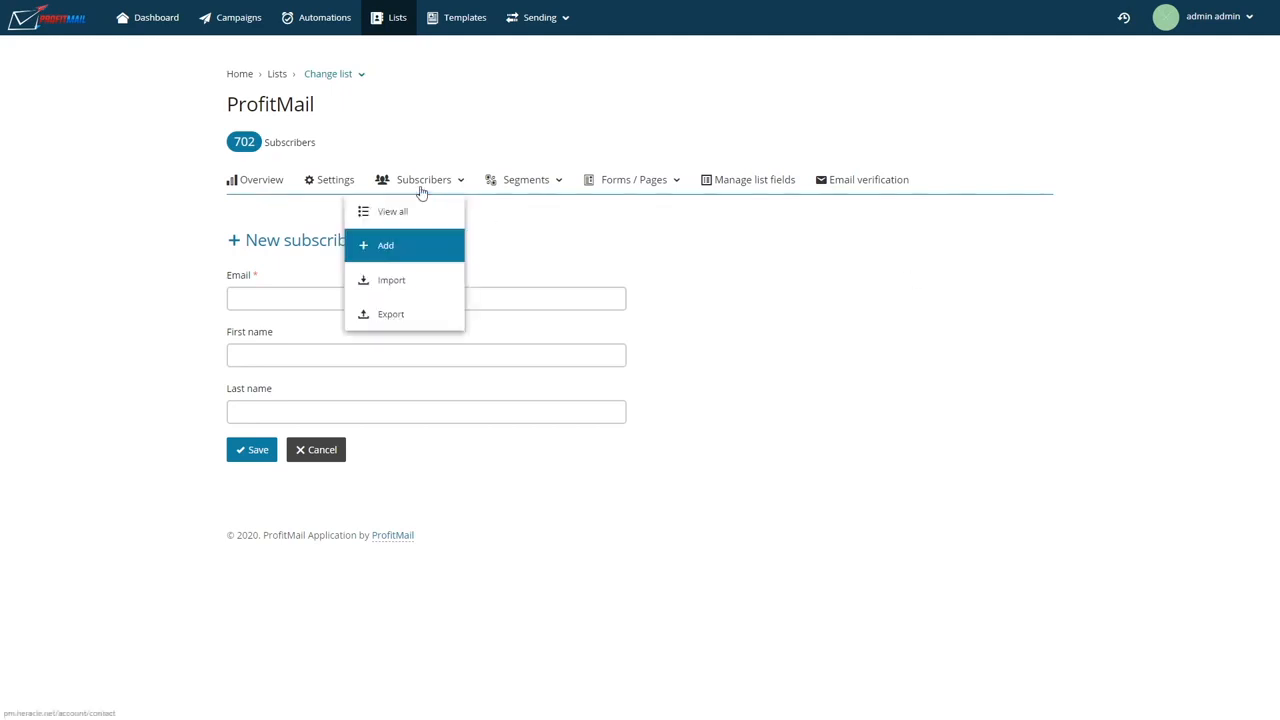
click(397, 285)
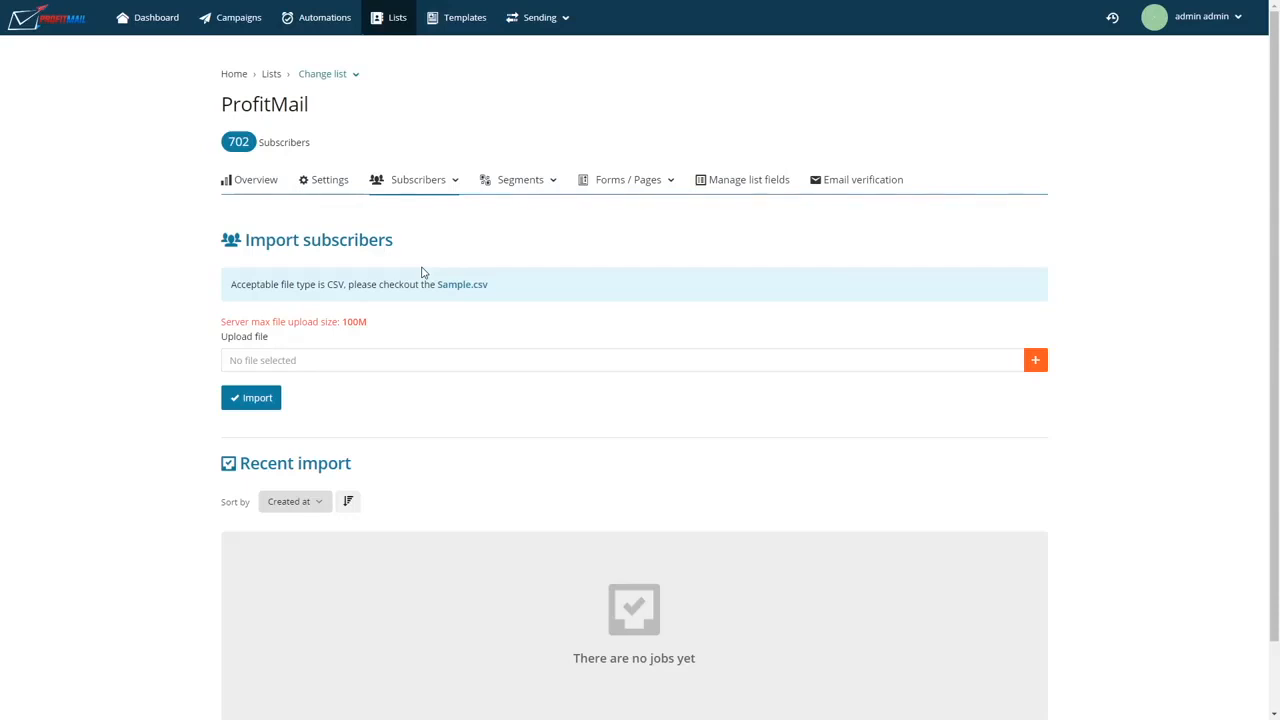
Step: Open the ProfitMail list's sign-up form page and examine its URL, subject, content and tags
click(606, 186)
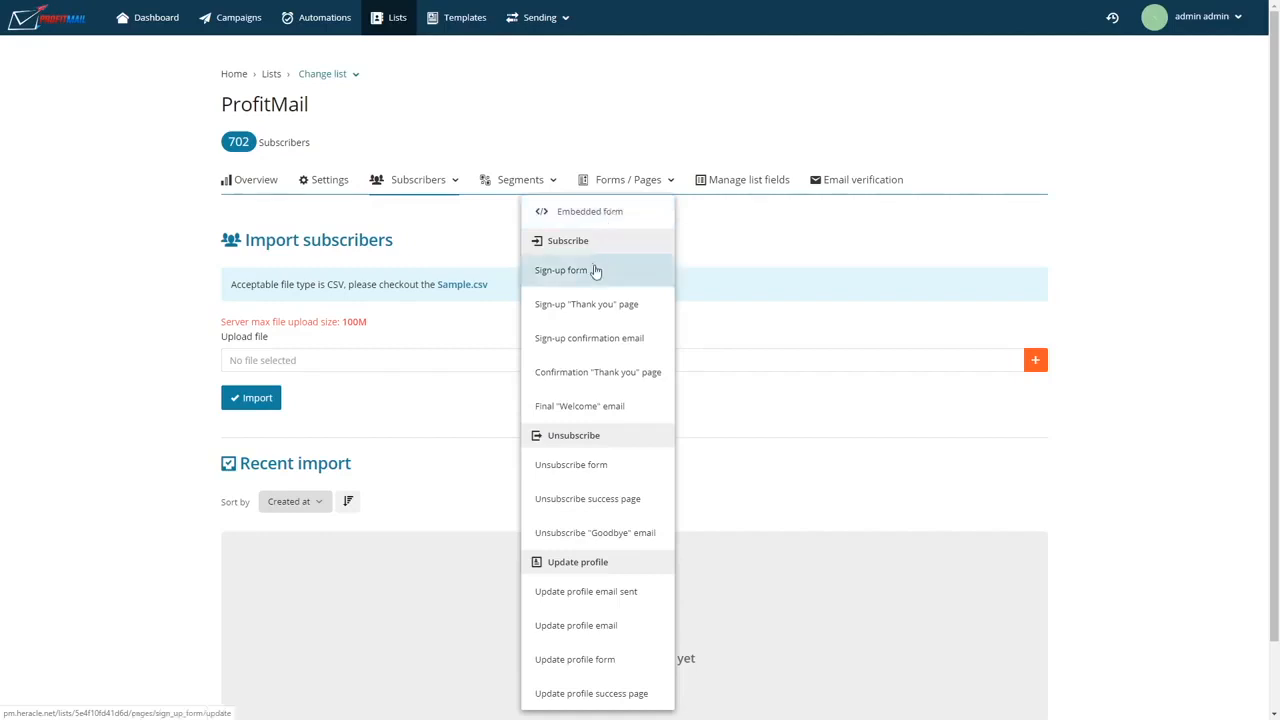
click(595, 281)
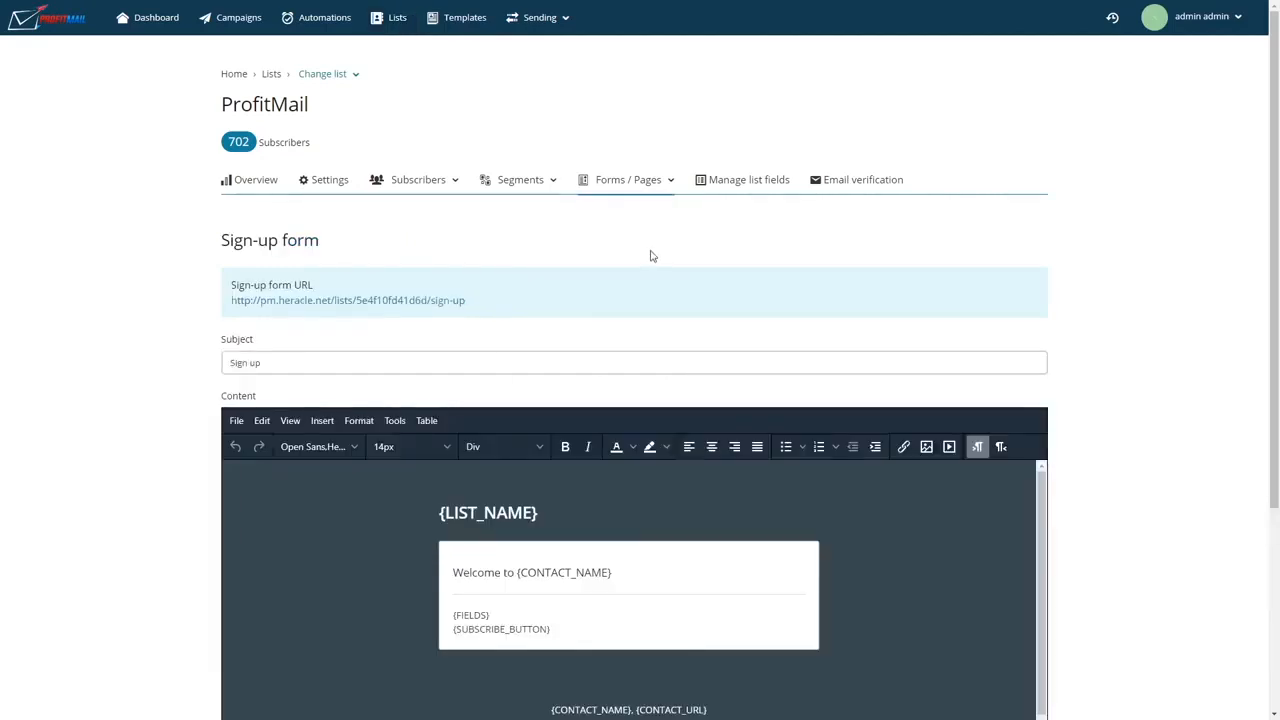
scroll(650, 255, down, 1)
scroll(200, 428, down, 1)
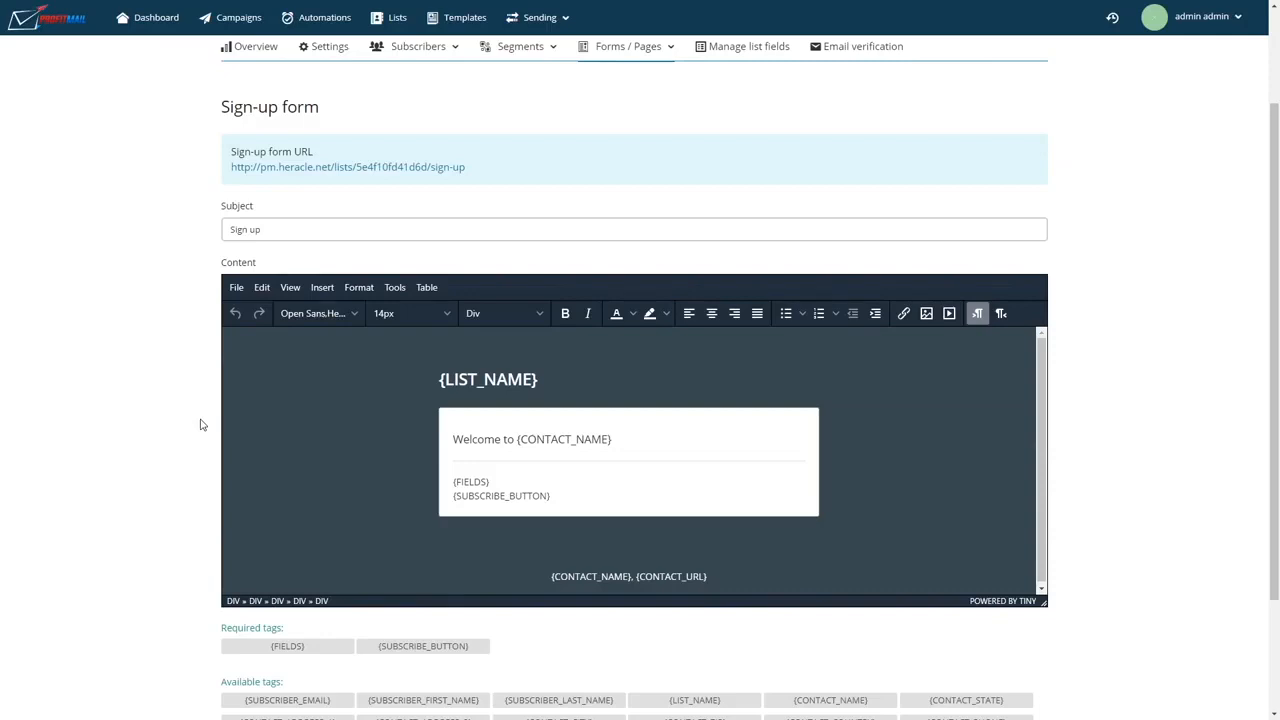
click(329, 170)
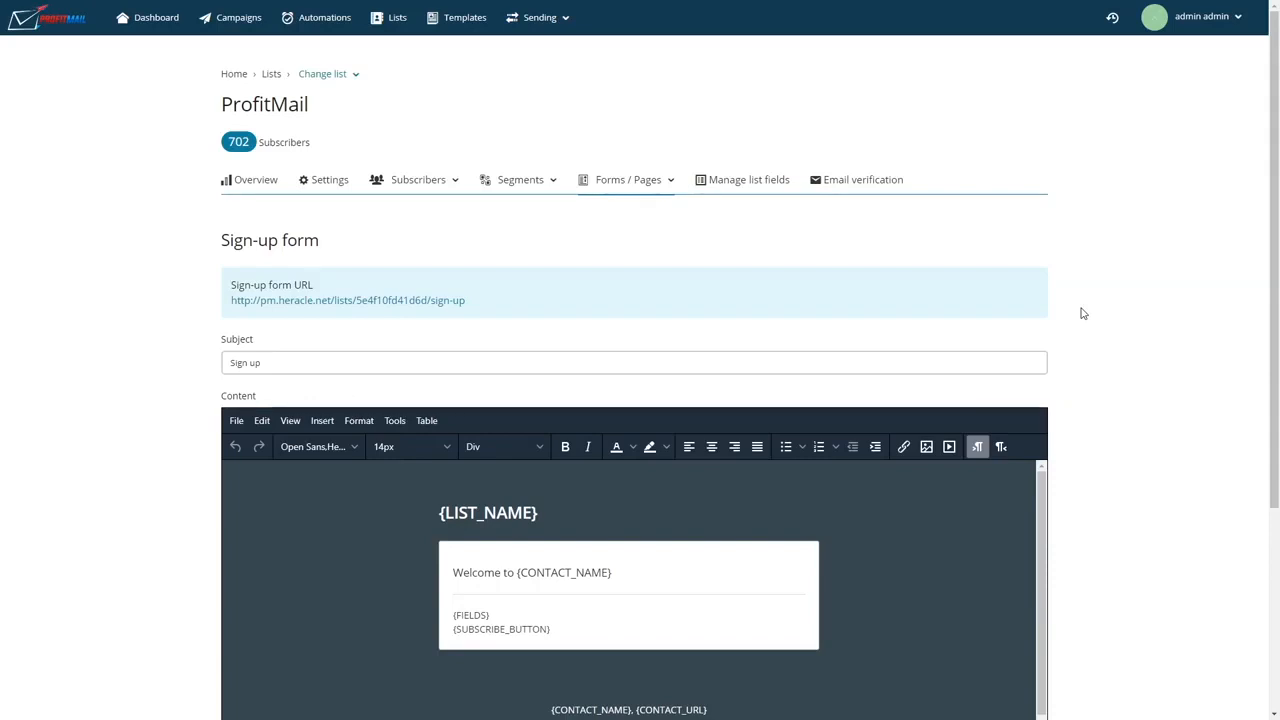
Step: Open the sending servers, start adding a new server and review the available sending server types
click(509, 19)
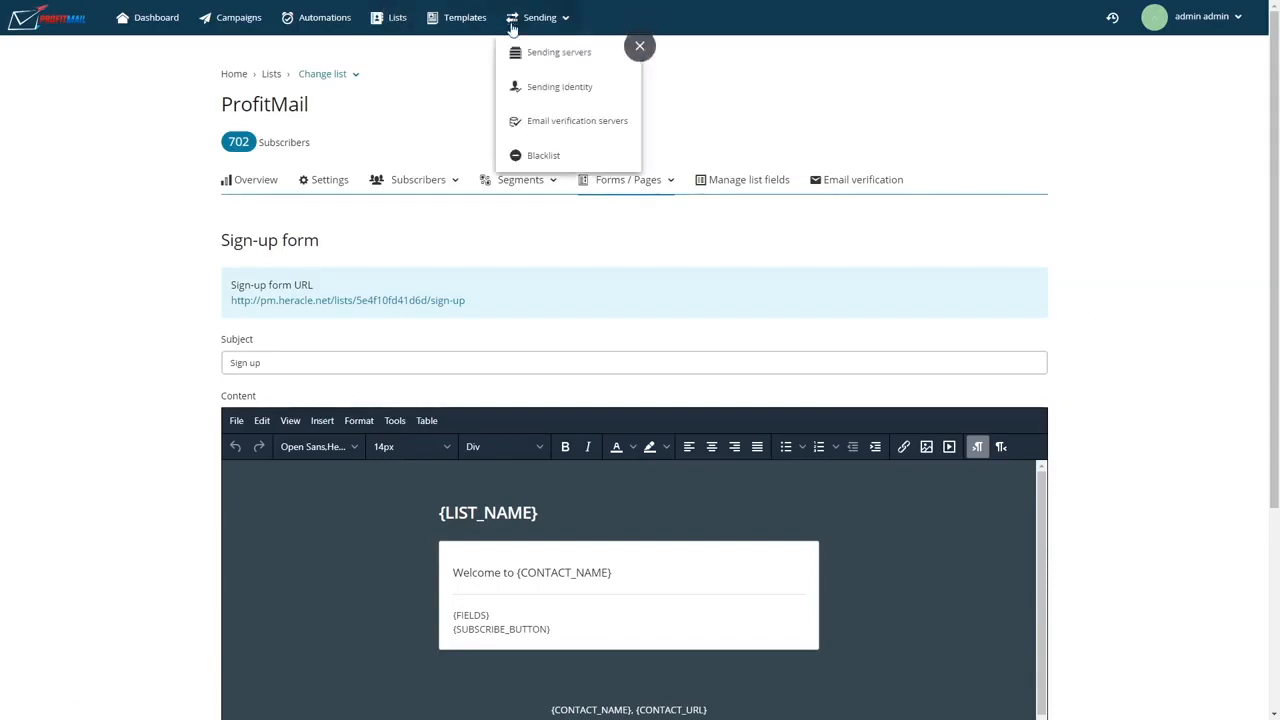
click(521, 55)
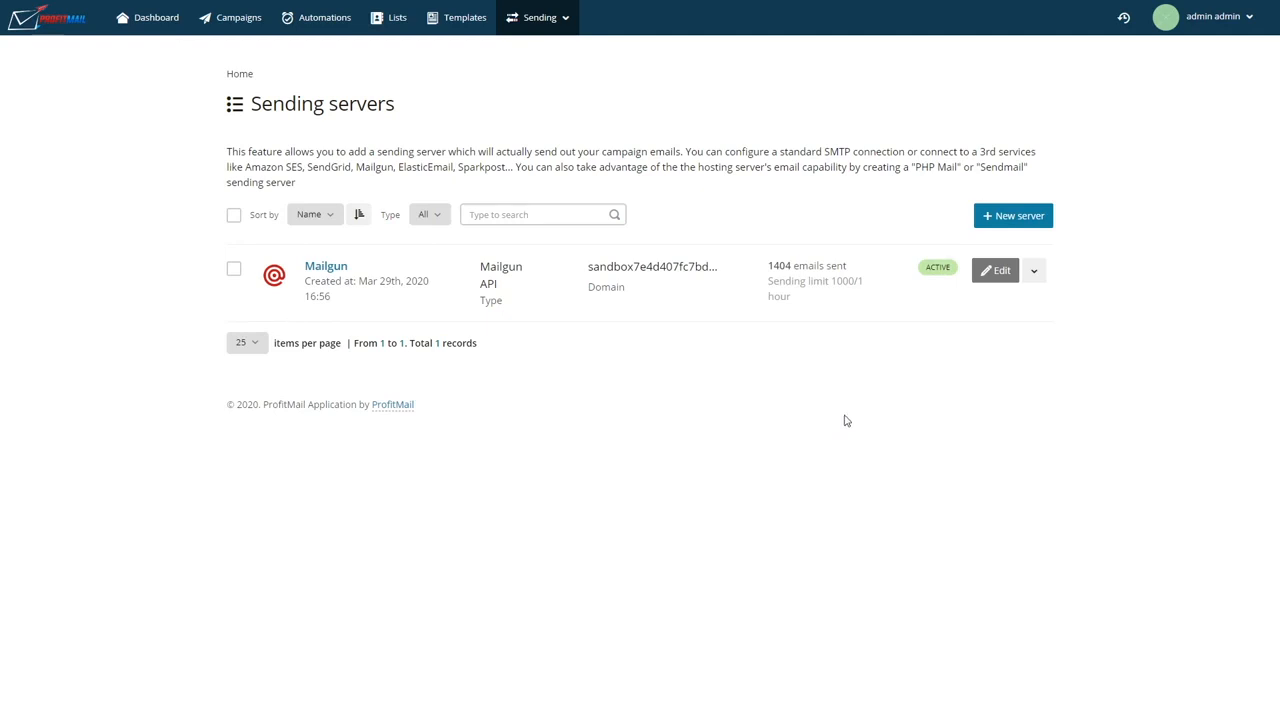
click(1029, 228)
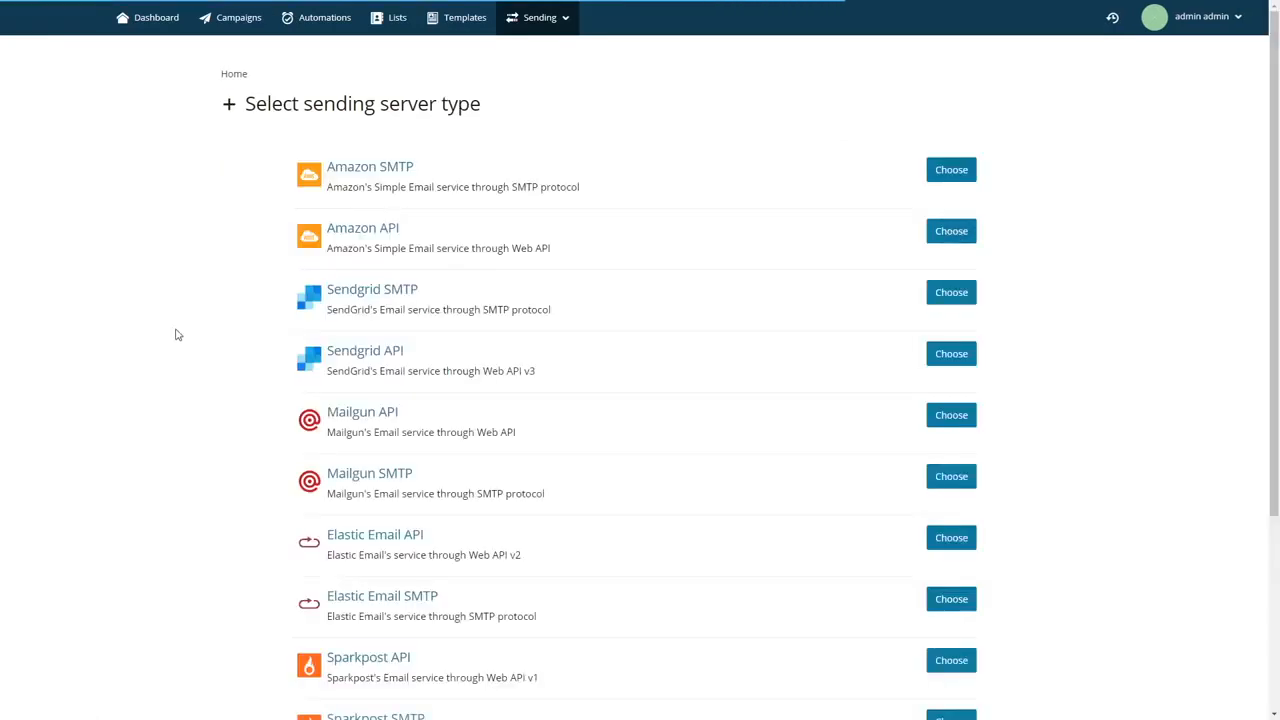
scroll(185, 347, down, 1)
scroll(171, 311, down, 4)
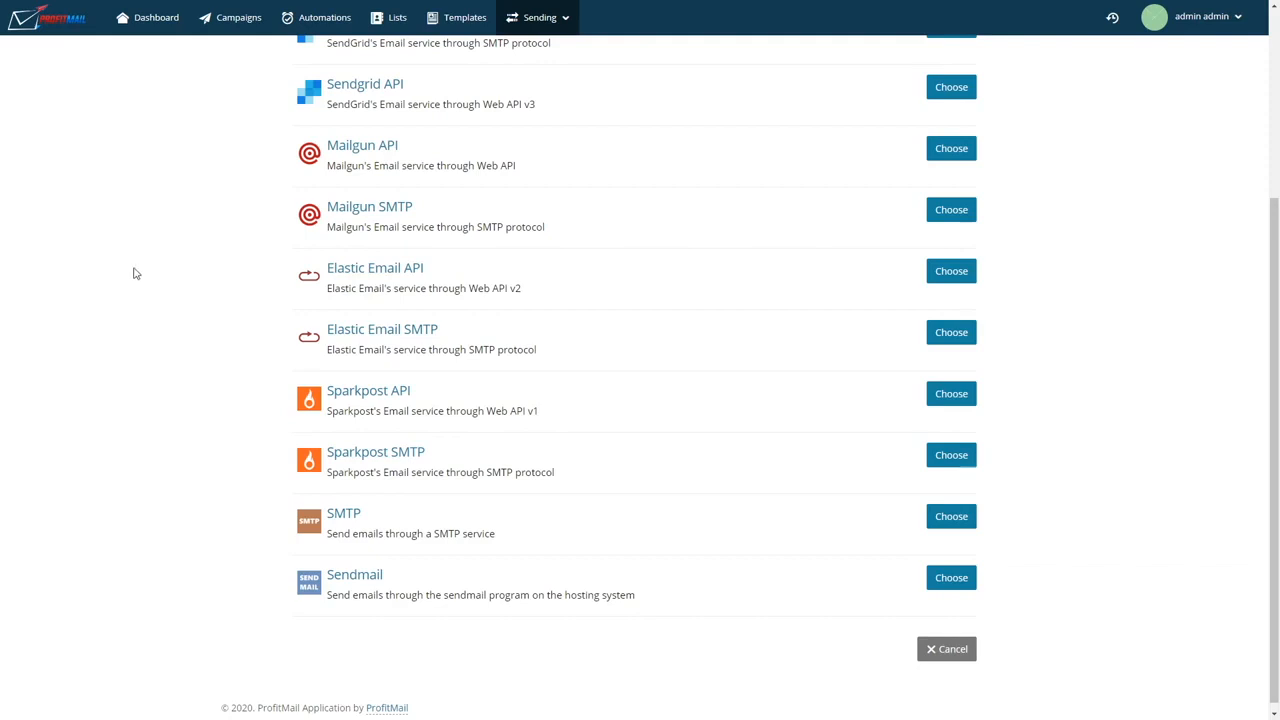
scroll(135, 273, up, 5)
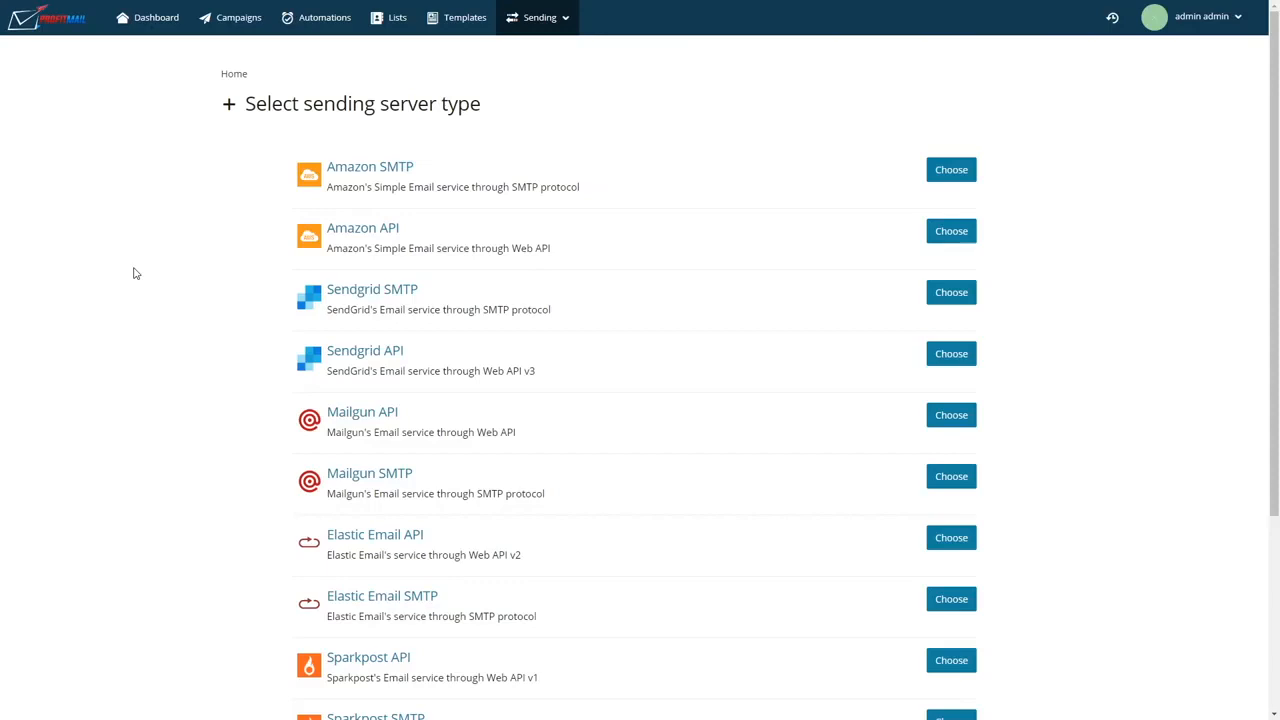
scroll(135, 273, down, 1)
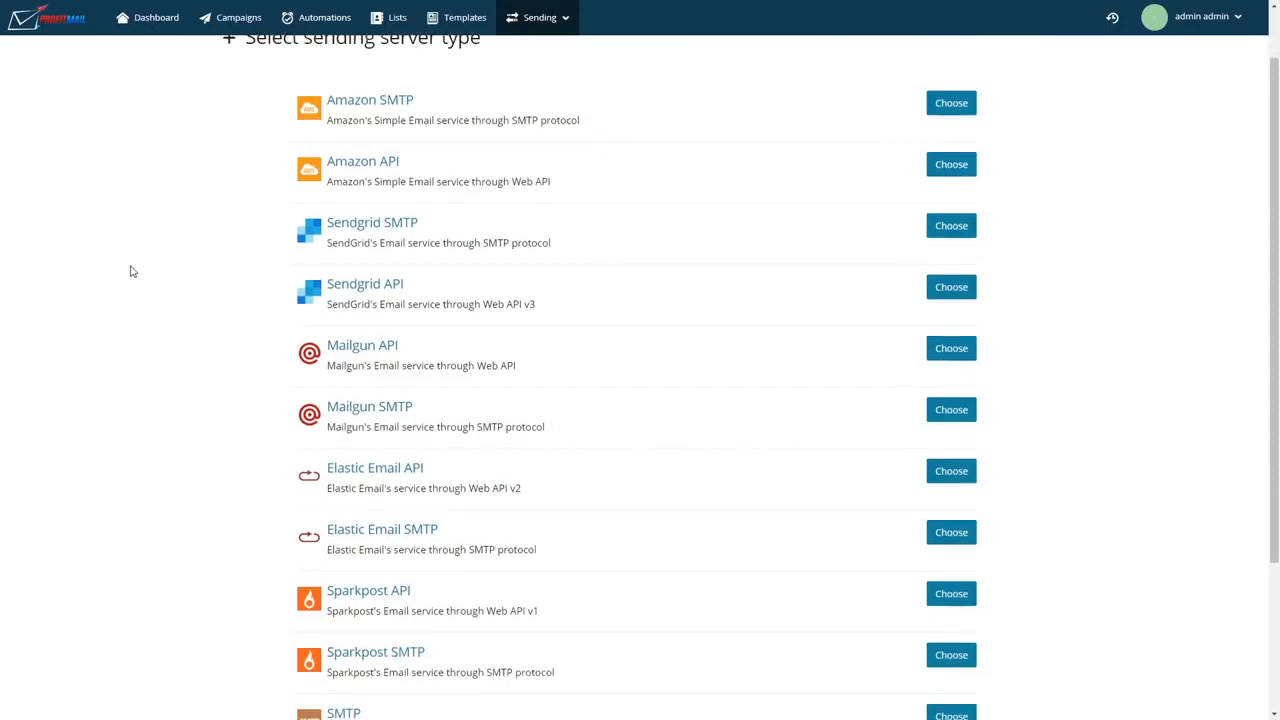